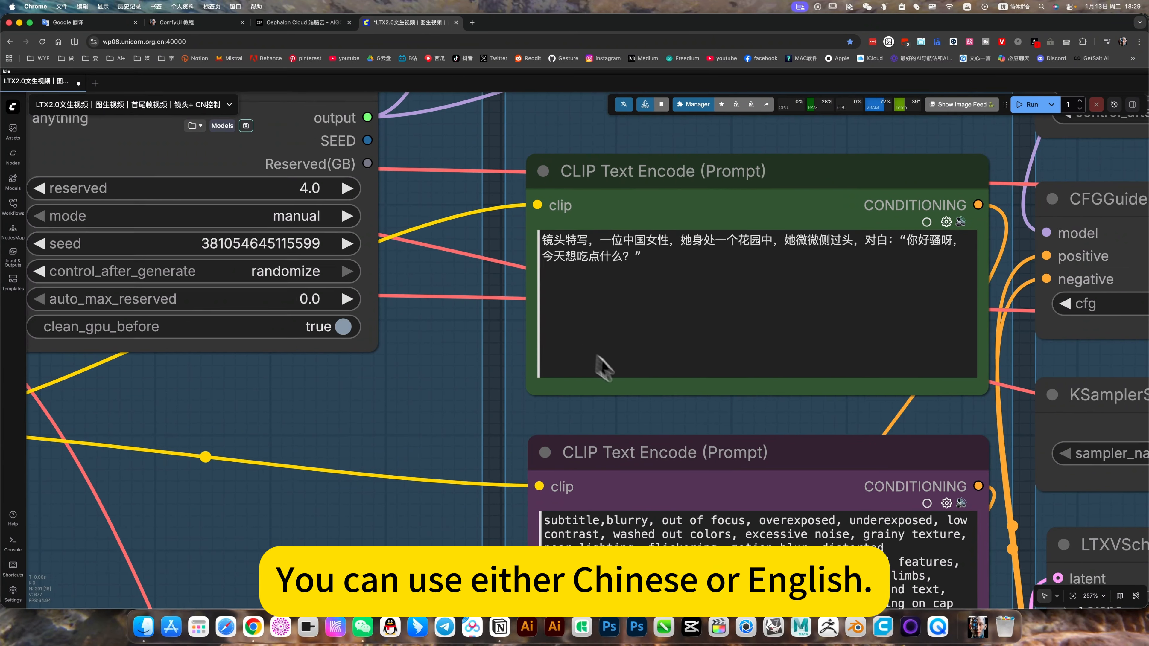
- Look over the layout of the low-spec 16-second LTX2.0 text-to-video workflow next to the standard text-to-video group
{"action": "scroll", "coordinate": [484, 293], "scroll_direction": "down", "scroll_amount": 20}
{"action": "left_click_drag", "start_coordinate": [1119, 360], "coordinate": [882, 336]}
{"action": "left_click_drag", "start_coordinate": [671, 230], "coordinate": [579, 256]}
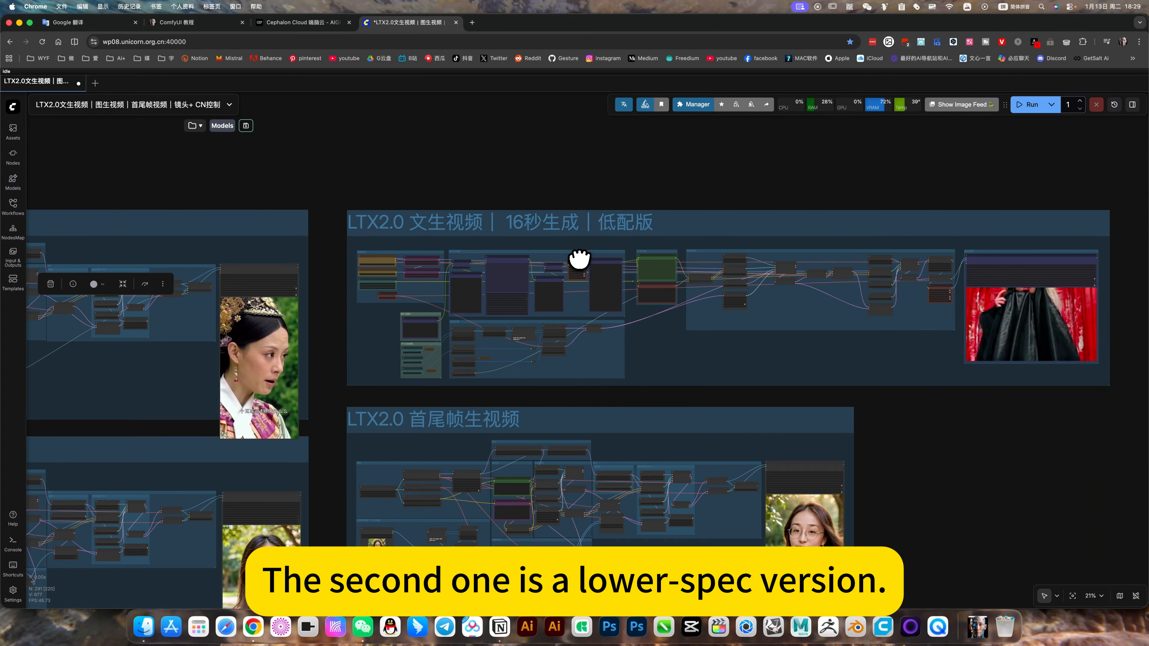
{"action": "scroll", "coordinate": [587, 266], "scroll_direction": "up", "scroll_amount": 5}
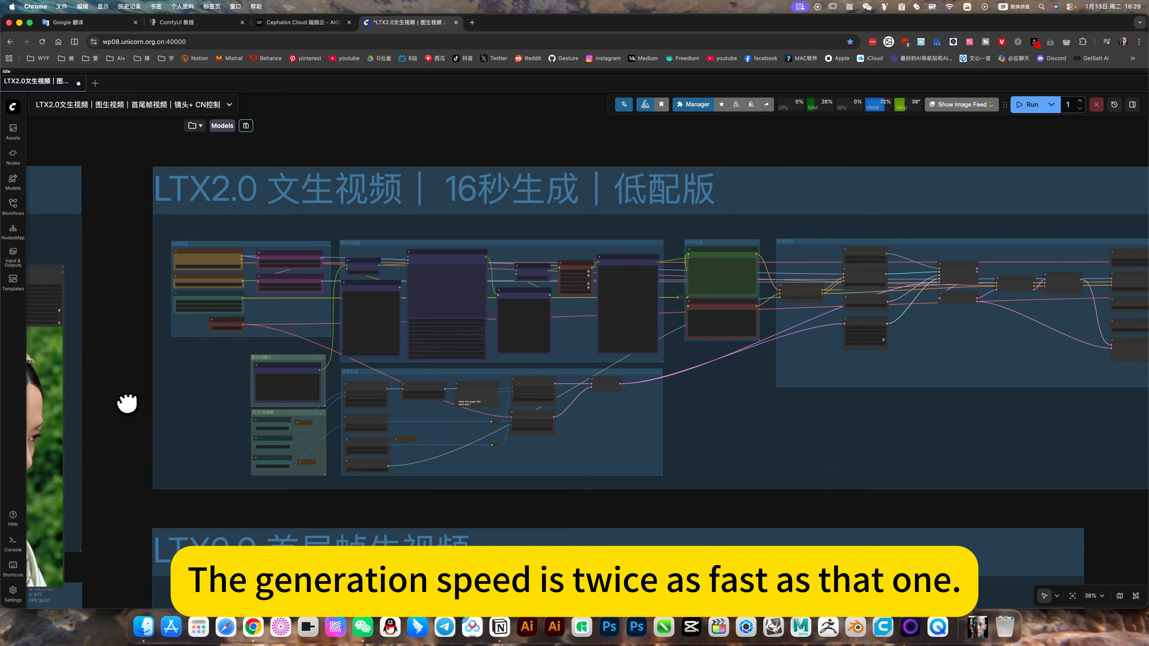
{"action": "scroll", "coordinate": [487, 256], "scroll_direction": "left", "scroll_amount": 10}
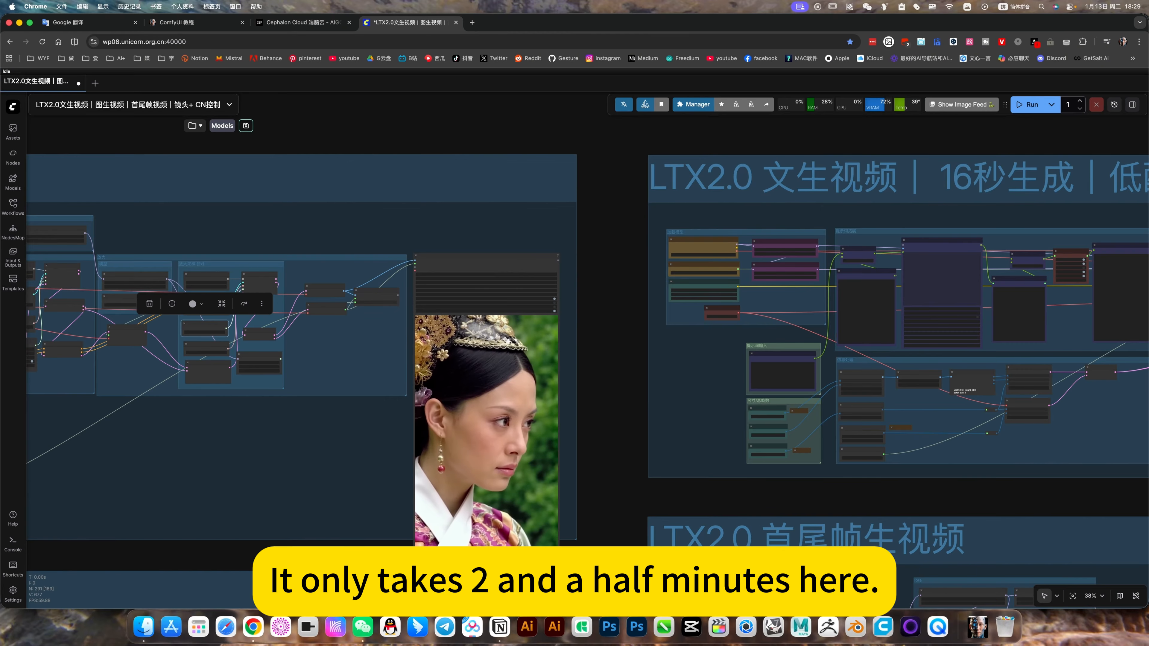
{"action": "scroll", "coordinate": [777, 367], "scroll_direction": "right", "scroll_amount": 8}
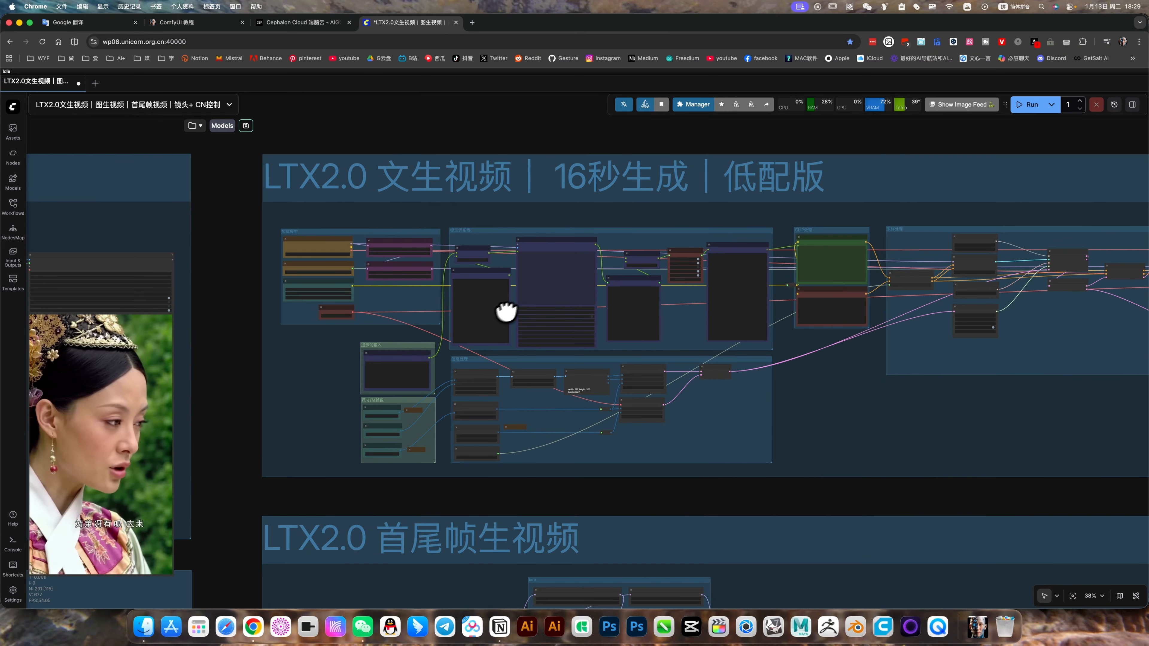
- Examine the prompt input and the prompt expansion group with its Text Input and Qwen3 VQA nodes in the low-spec workflow
{"action": "scroll", "coordinate": [316, 390], "scroll_direction": "up", "scroll_amount": 5}
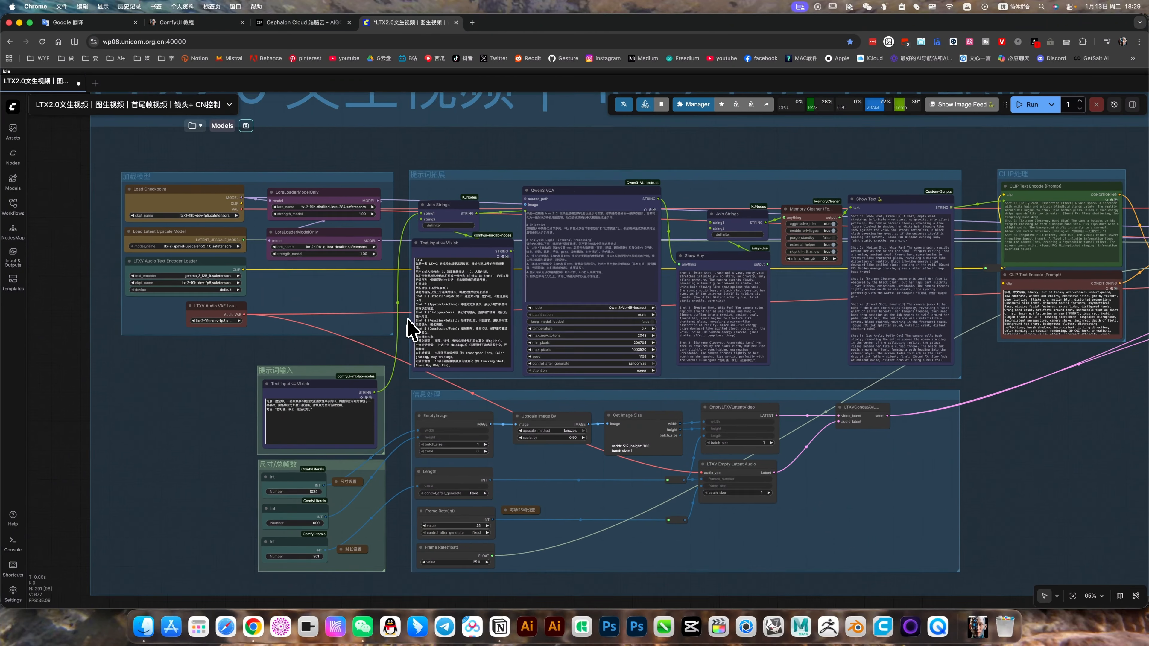
{"action": "scroll", "coordinate": [410, 326], "scroll_direction": "left", "scroll_amount": 5}
{"action": "scroll", "coordinate": [409, 384], "scroll_direction": "up", "scroll_amount": 4}
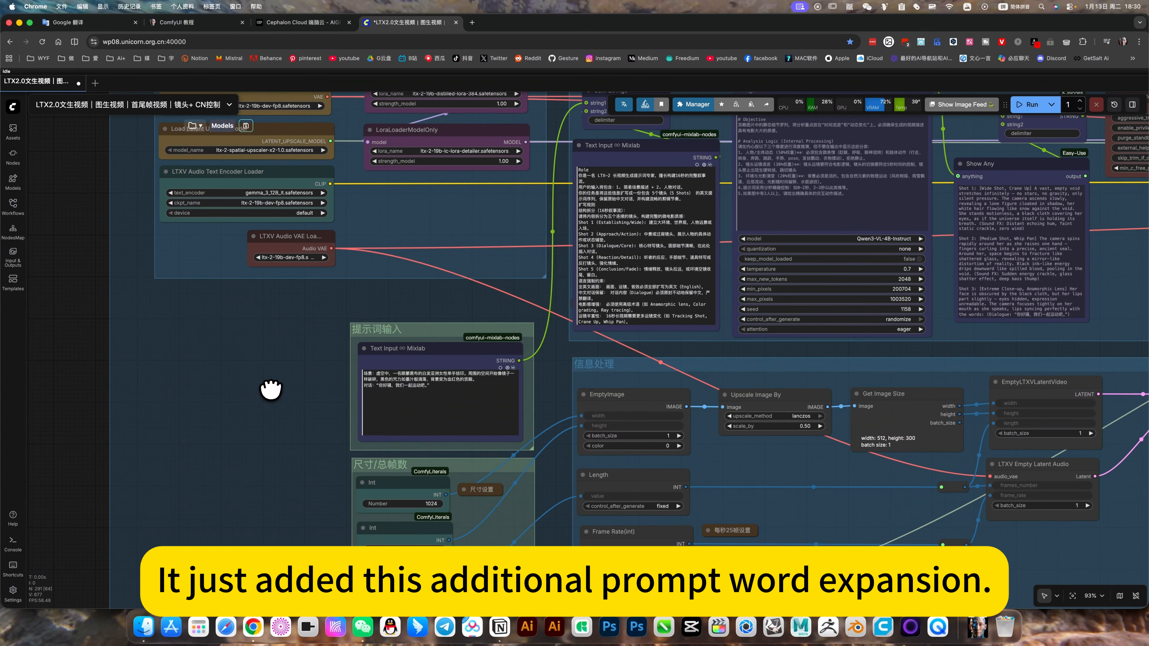
{"action": "scroll", "coordinate": [270, 389], "scroll_direction": "right", "scroll_amount": 9}
{"action": "scroll", "coordinate": [271, 390], "scroll_direction": "up", "scroll_amount": 4}
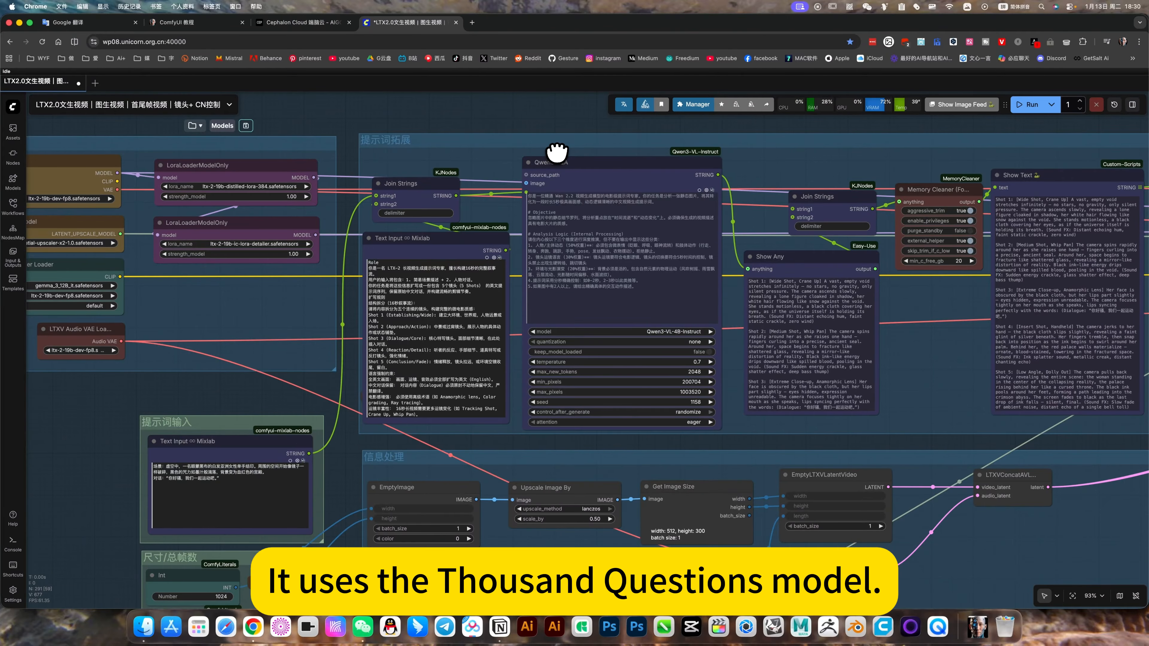
{"action": "scroll", "coordinate": [557, 153], "scroll_direction": "up", "scroll_amount": 4}
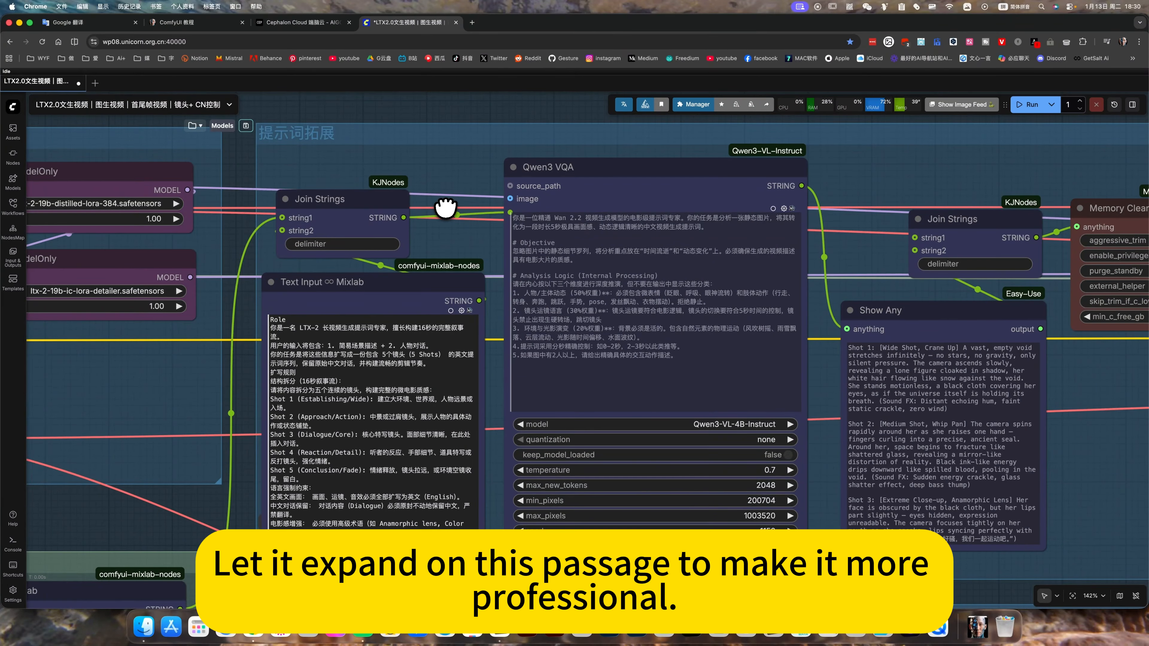
{"action": "scroll", "coordinate": [430, 357], "scroll_direction": "down", "scroll_amount": 1}
{"action": "scroll", "coordinate": [429, 358], "scroll_direction": "right", "scroll_amount": 1}
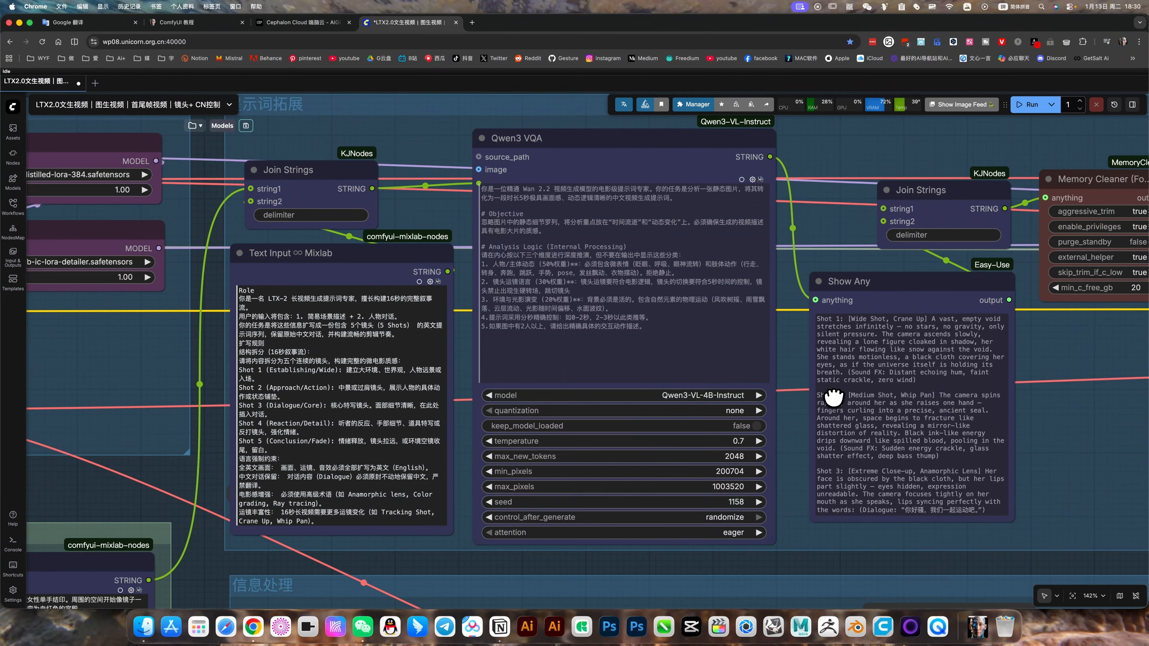
- Follow the expanded shot prompt from Show Any through the Show Text node to the CLIP Text Encode nodes
{"action": "scroll", "coordinate": [833, 398], "scroll_direction": "right", "scroll_amount": 5}
{"action": "scroll", "coordinate": [833, 398], "scroll_direction": "down", "scroll_amount": 1}
{"action": "scroll", "coordinate": [463, 380], "scroll_direction": "down", "scroll_amount": 5}
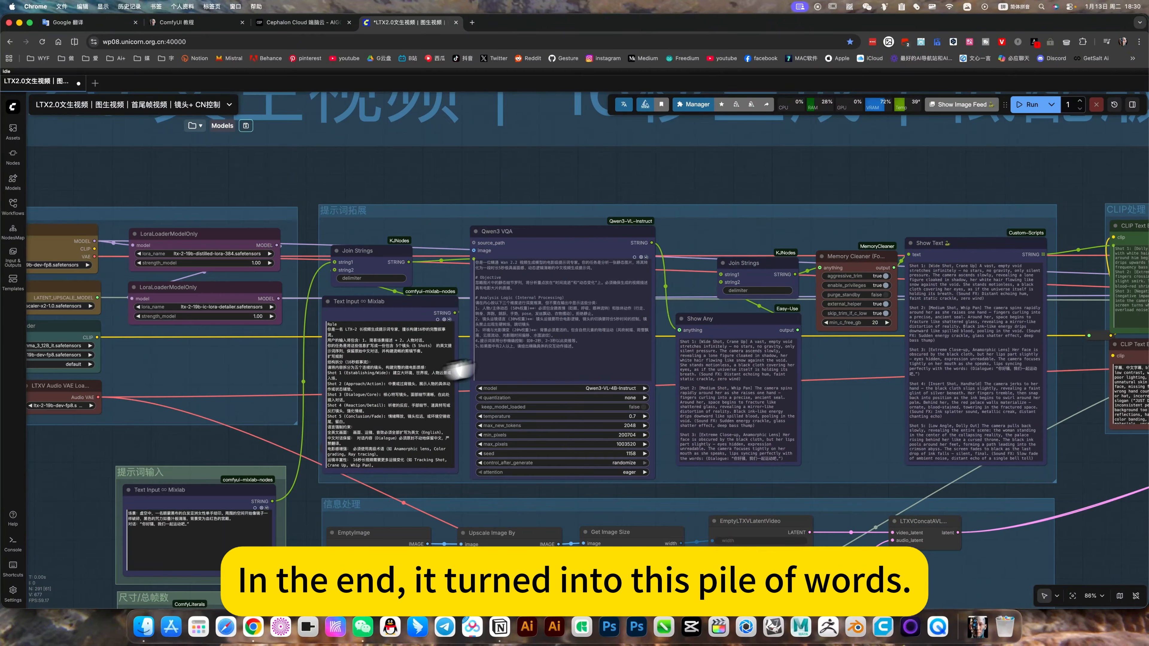
{"action": "left_click_drag", "start_coordinate": [856, 285], "coordinate": [689, 272]}
{"action": "left_click_drag", "start_coordinate": [979, 282], "coordinate": [696, 268]}
{"action": "scroll", "coordinate": [777, 225], "scroll_direction": "up", "scroll_amount": 6}
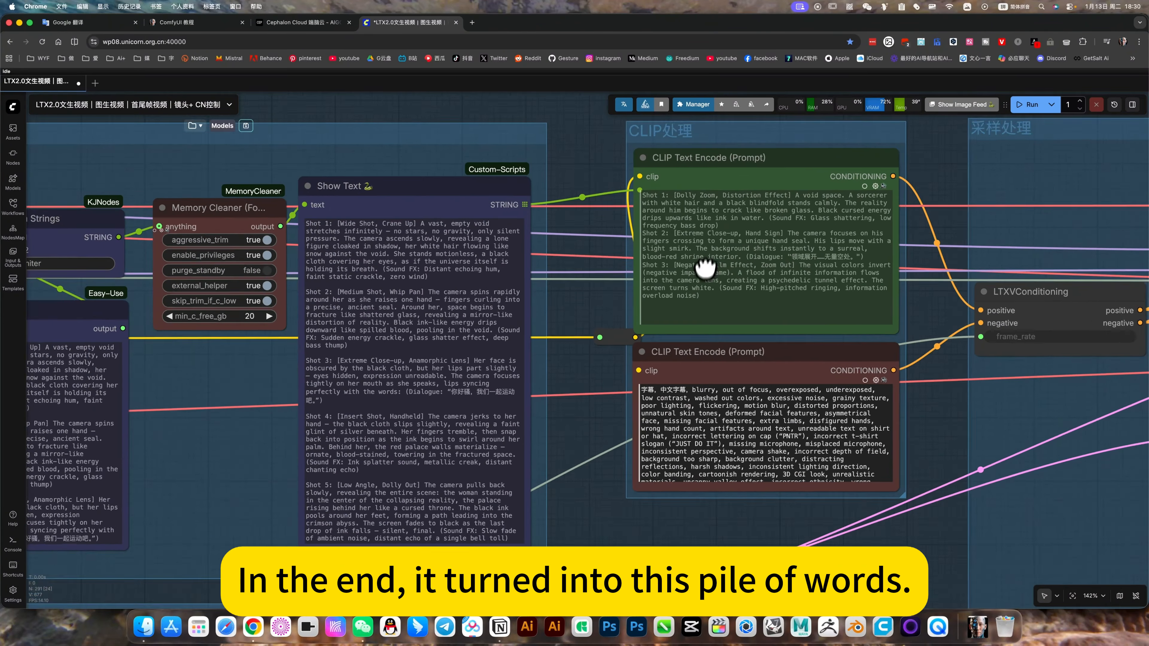
{"action": "scroll", "coordinate": [616, 385], "scroll_direction": "down", "scroll_amount": 10}
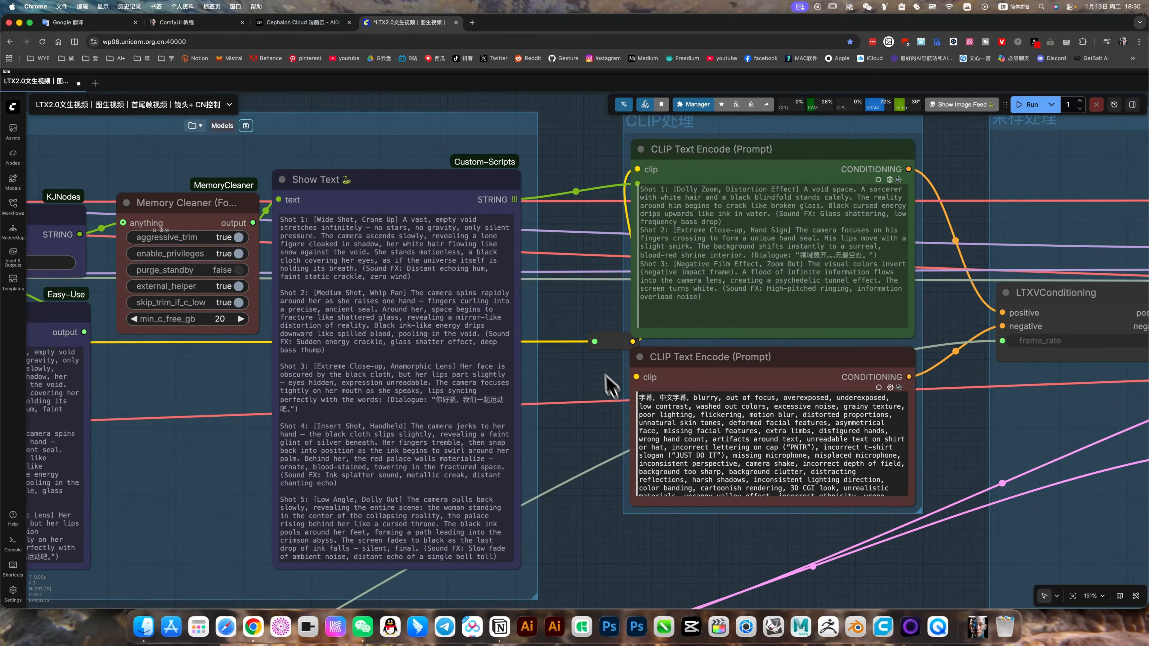
- Inspect the size, total frame count and frame rate settings of the low-spec text-to-video workflow
{"action": "left_click_drag", "start_coordinate": [235, 448], "coordinate": [372, 401]}
{"action": "scroll", "coordinate": [372, 401], "scroll_direction": "up", "scroll_amount": 11}
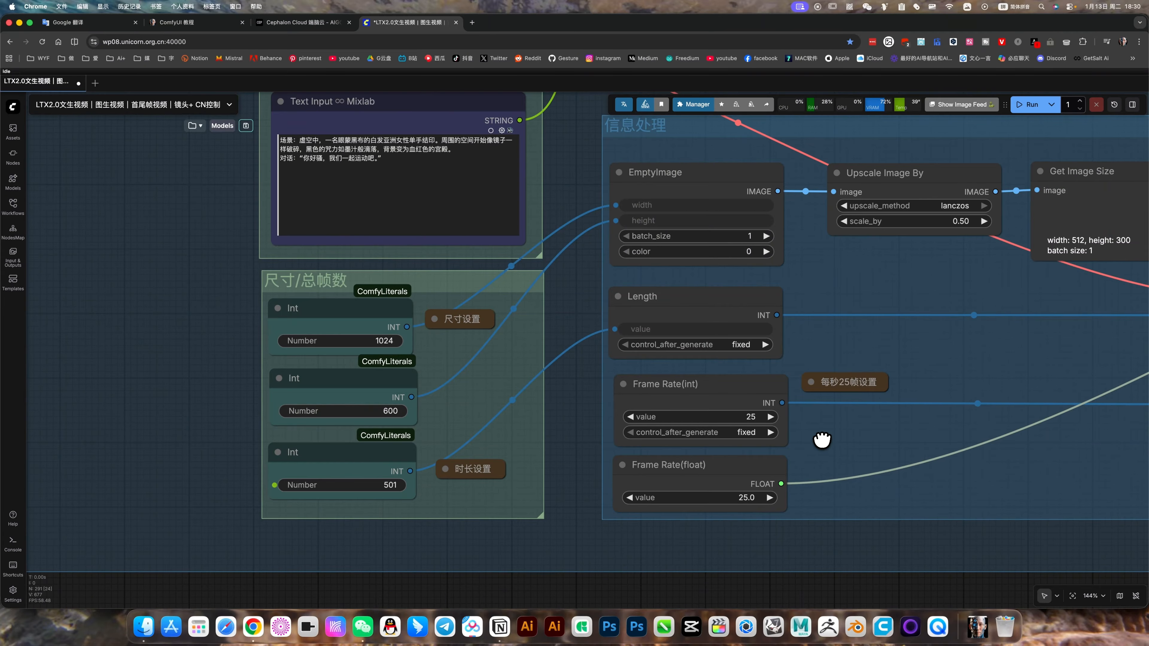
{"action": "left_click_drag", "start_coordinate": [707, 496], "coordinate": [655, 495]}
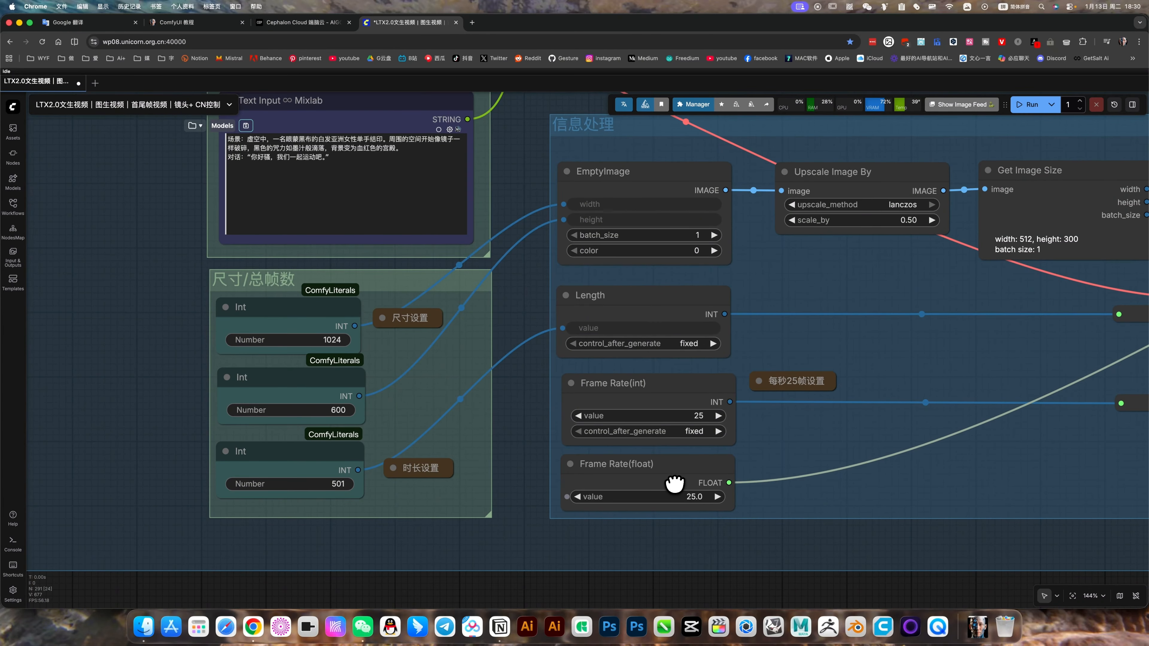
- View the generated video in the Video Combine output node of the low-spec workflow
{"action": "scroll", "coordinate": [695, 482], "scroll_direction": "down", "scroll_amount": 20}
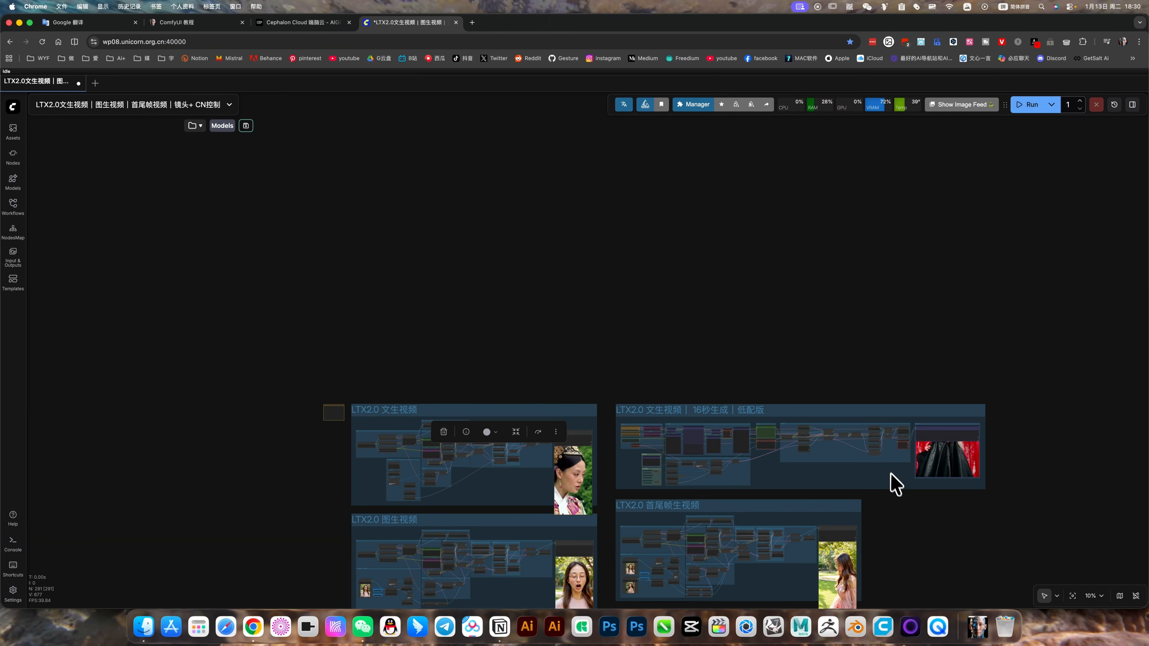
{"action": "scroll", "coordinate": [595, 487], "scroll_direction": "up", "scroll_amount": 10}
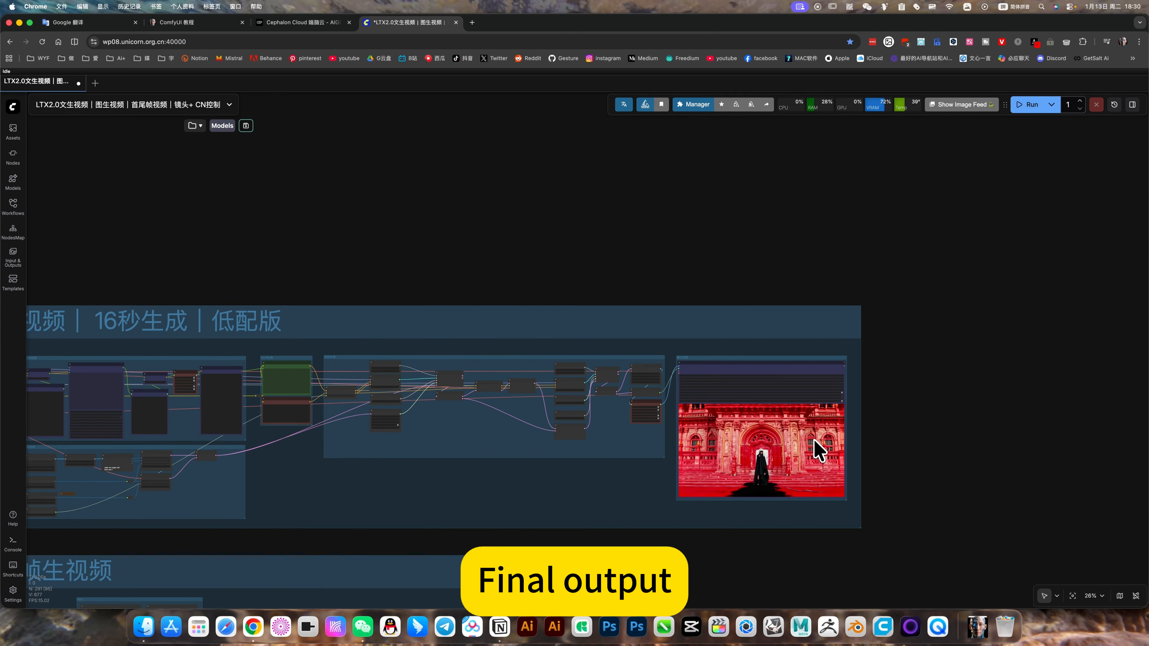
{"action": "scroll", "coordinate": [819, 450], "scroll_direction": "up", "scroll_amount": 10}
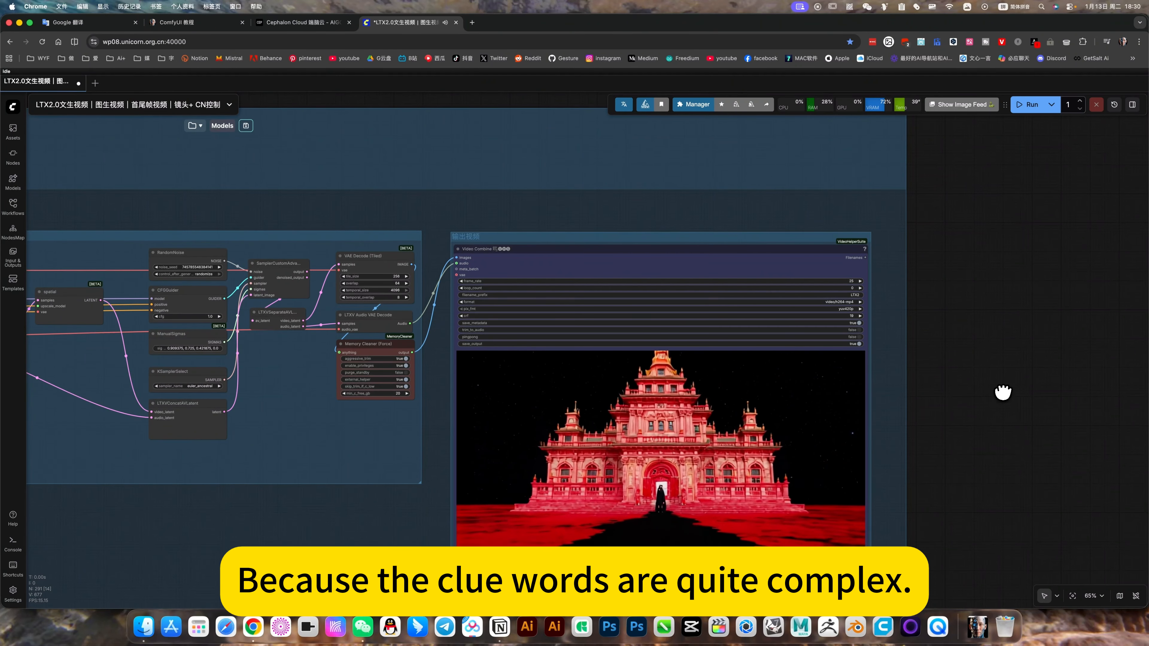
{"action": "scroll", "coordinate": [997, 407], "scroll_direction": "up", "scroll_amount": 3}
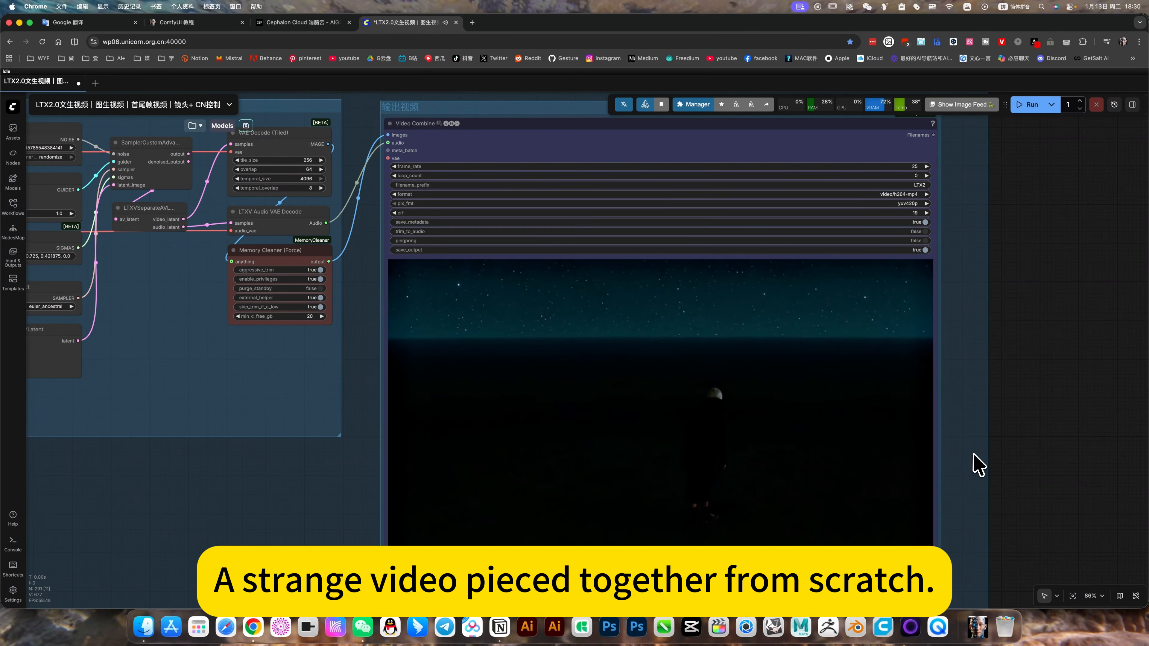
- Locate the LTX2.0 image-to-video workflow and examine its two camera-control LoRA loaders above the prompt nodes
{"action": "scroll", "coordinate": [977, 463], "scroll_direction": "down", "scroll_amount": 9}
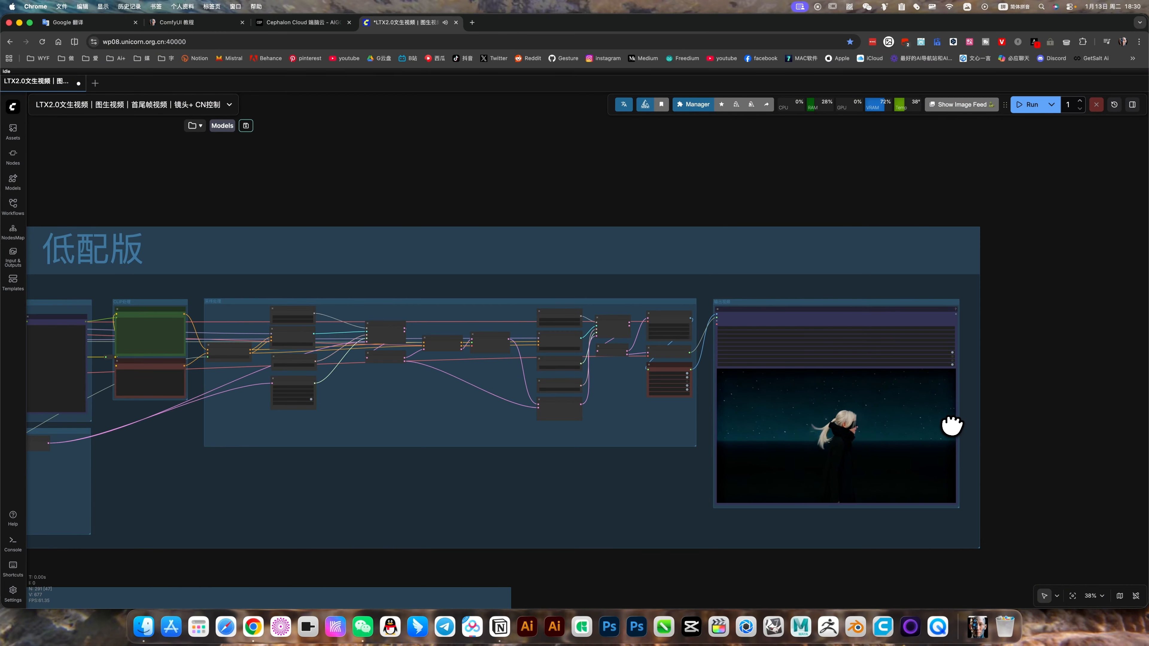
{"action": "left_click_drag", "start_coordinate": [717, 432], "coordinate": [751, 428]}
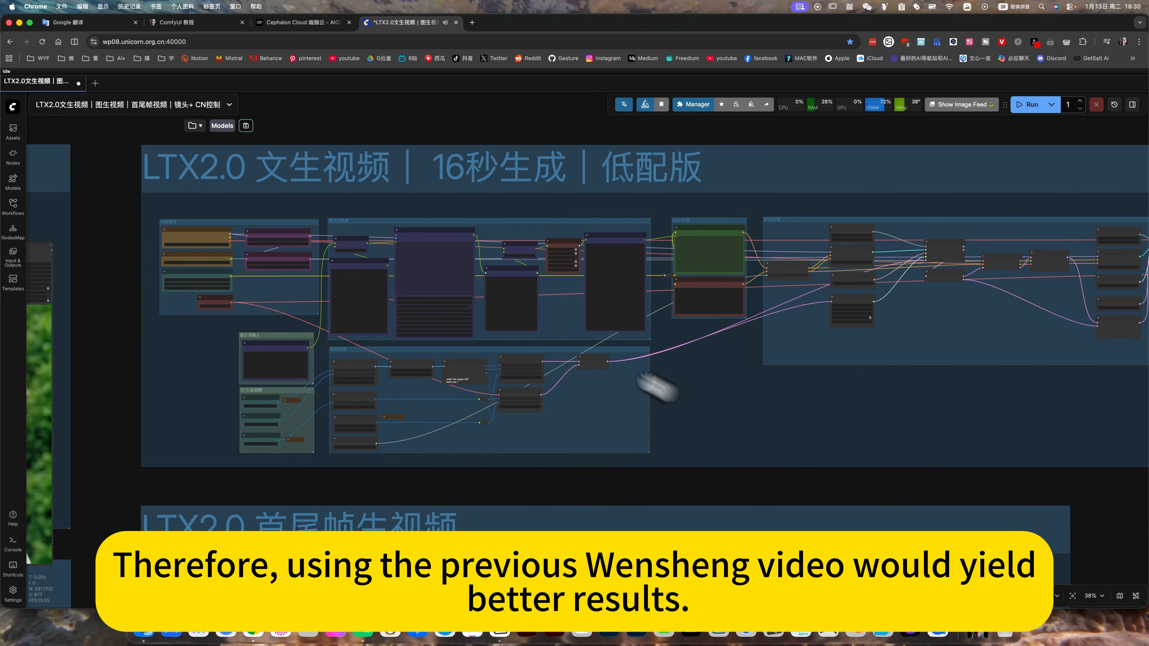
{"action": "scroll", "coordinate": [561, 244], "scroll_direction": "down", "scroll_amount": 7}
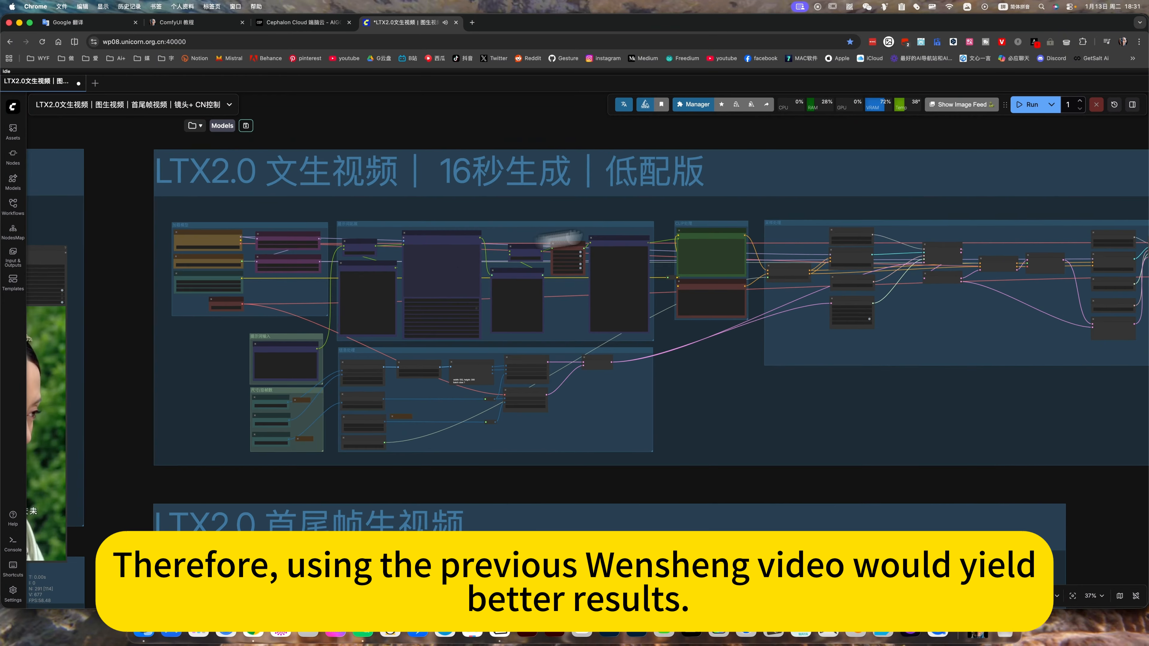
{"action": "left_click_drag", "start_coordinate": [494, 150], "coordinate": [587, 239]}
{"action": "scroll", "coordinate": [587, 239], "scroll_direction": "down", "scroll_amount": 3}
{"action": "left_click_drag", "start_coordinate": [342, 459], "coordinate": [519, 432]}
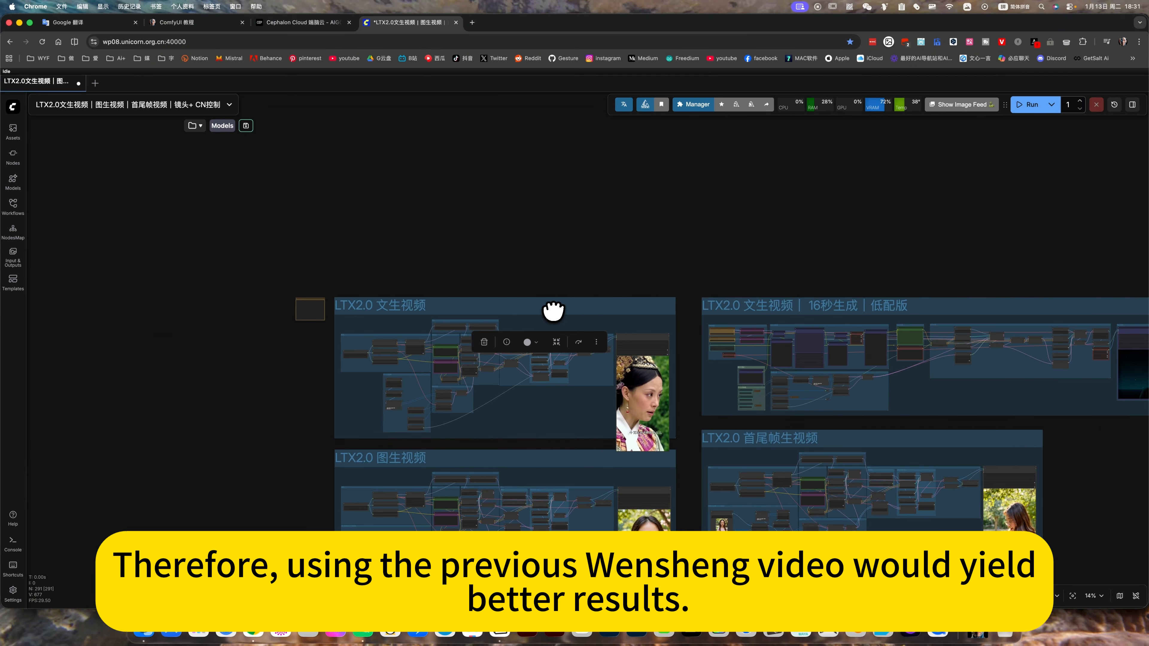
{"action": "left_click_drag", "start_coordinate": [383, 455], "coordinate": [423, 343]}
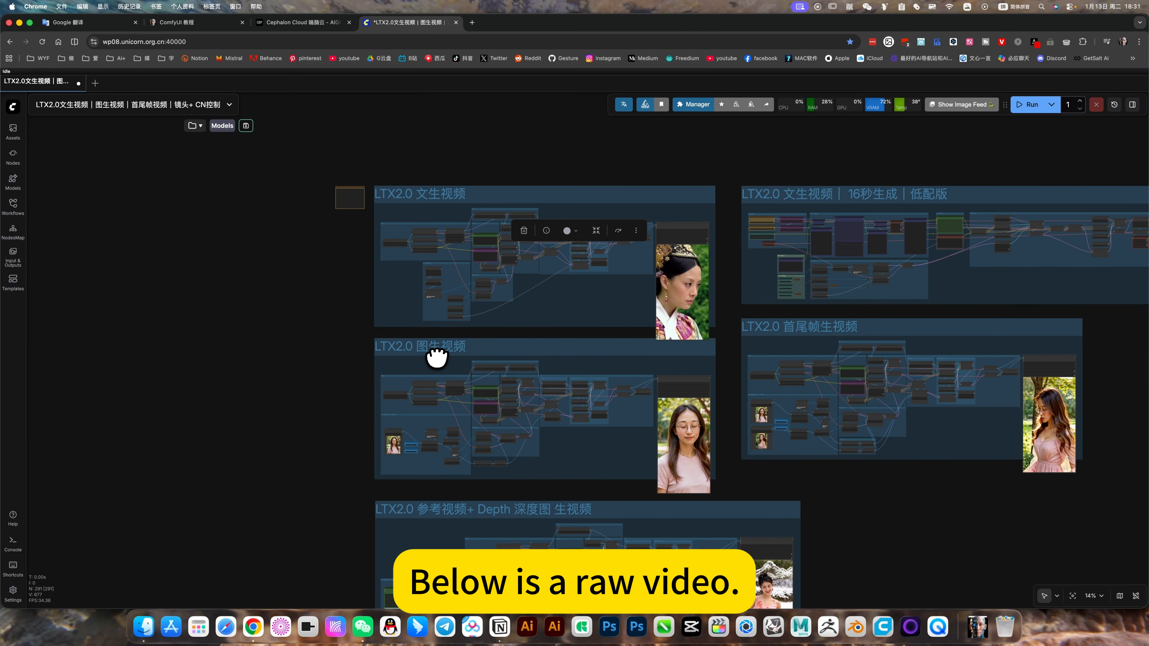
{"action": "scroll", "coordinate": [475, 388], "scroll_direction": "up", "scroll_amount": 7}
{"action": "left_click_drag", "start_coordinate": [699, 536], "coordinate": [561, 341]}
{"action": "scroll", "coordinate": [559, 339], "scroll_direction": "up", "scroll_amount": 10}
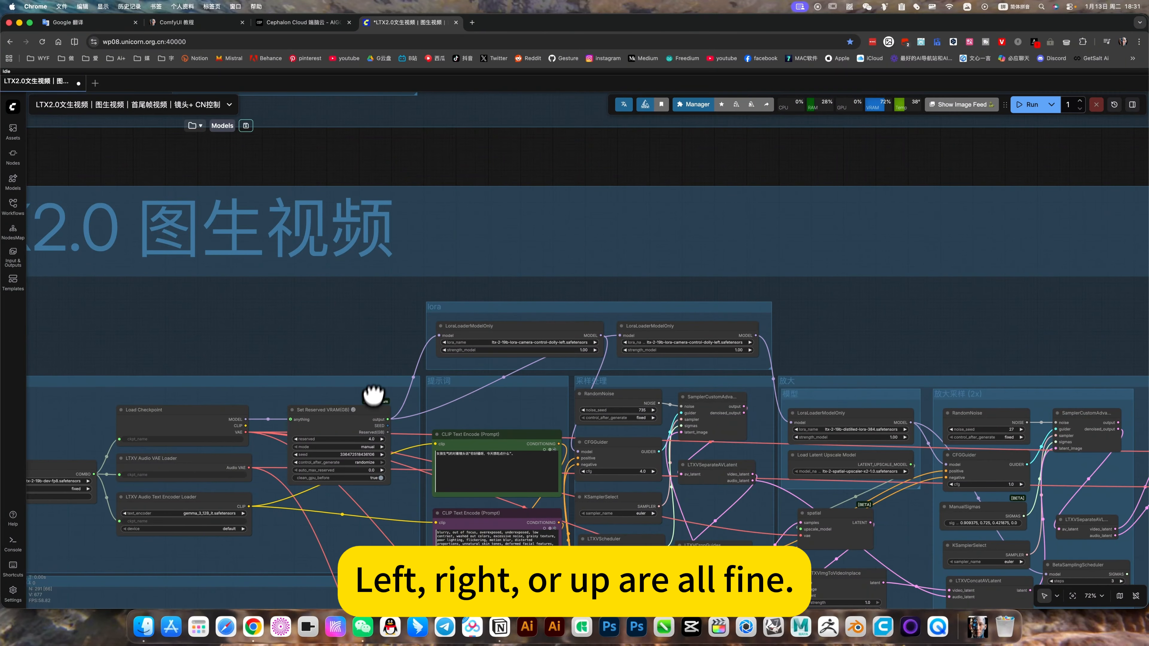
{"action": "scroll", "coordinate": [371, 416], "scroll_direction": "down", "scroll_amount": 2}
{"action": "scroll", "coordinate": [627, 359], "scroll_direction": "down", "scroll_amount": 3}
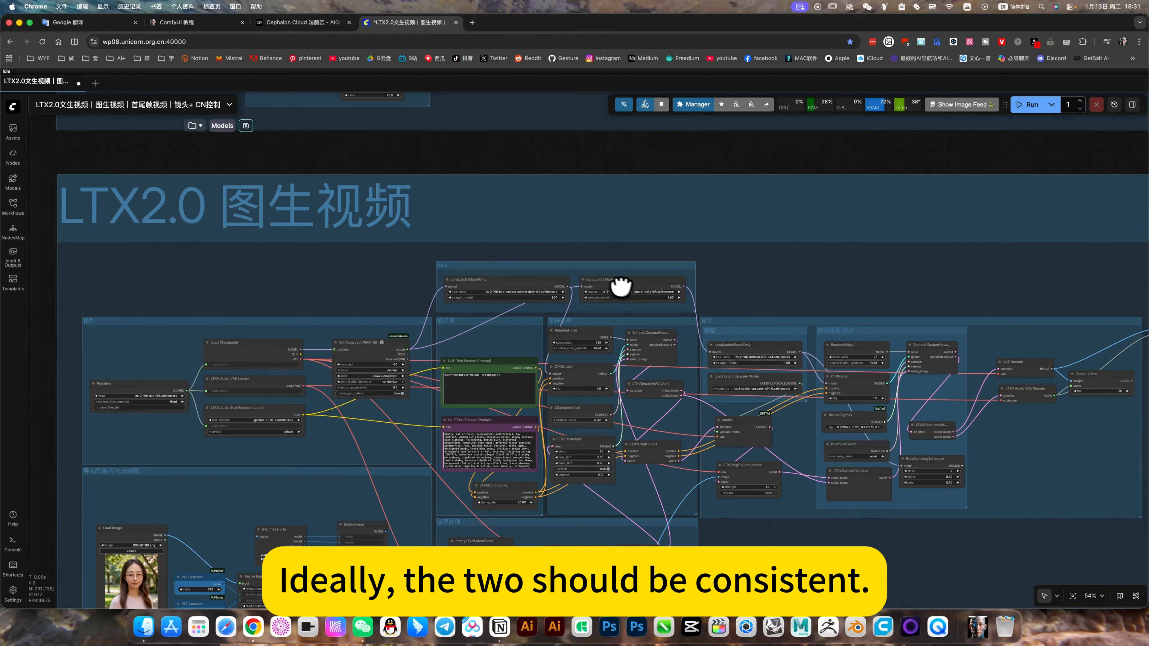
- Examine the image-to-video workflow's loaded reference image, width and height constants, and Length node
{"action": "scroll", "coordinate": [290, 430], "scroll_direction": "down", "scroll_amount": 4}
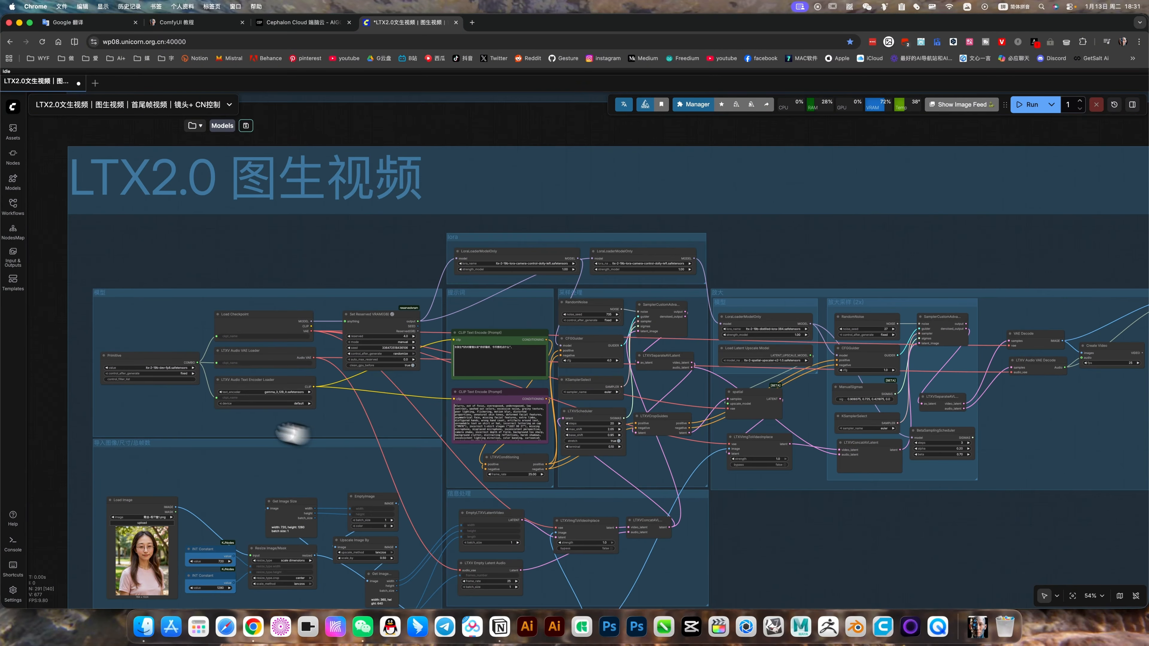
{"action": "scroll", "coordinate": [205, 379], "scroll_direction": "up", "scroll_amount": 7}
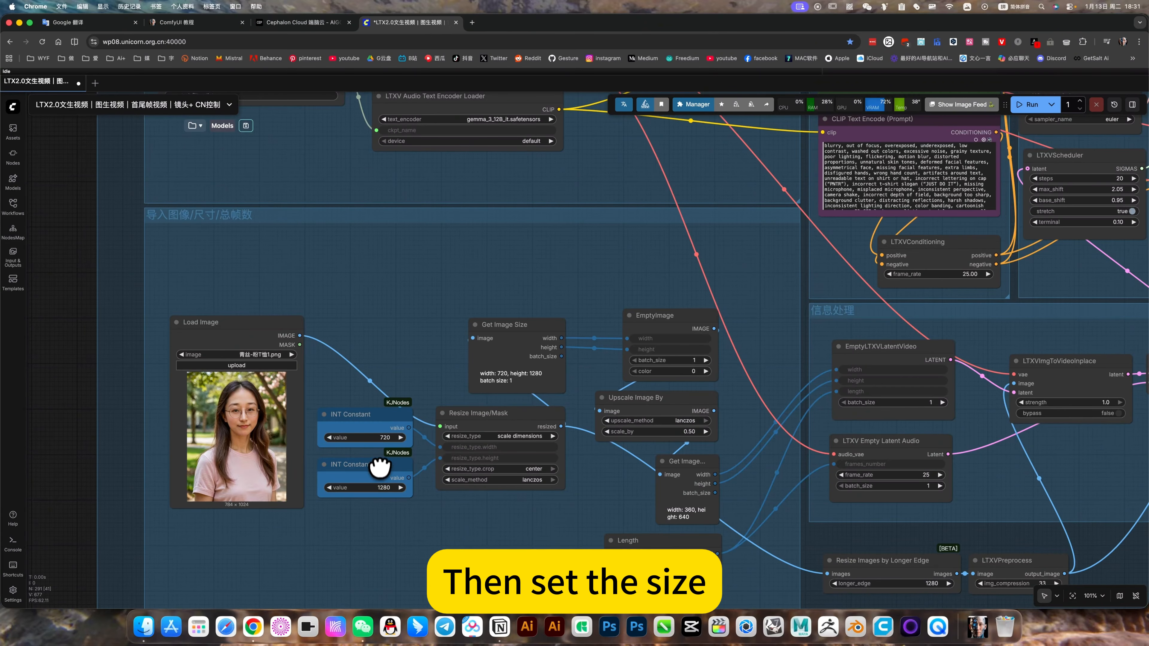
{"action": "scroll", "coordinate": [464, 443], "scroll_direction": "right", "scroll_amount": 8}
{"action": "scroll", "coordinate": [464, 444], "scroll_direction": "down", "scroll_amount": 3}
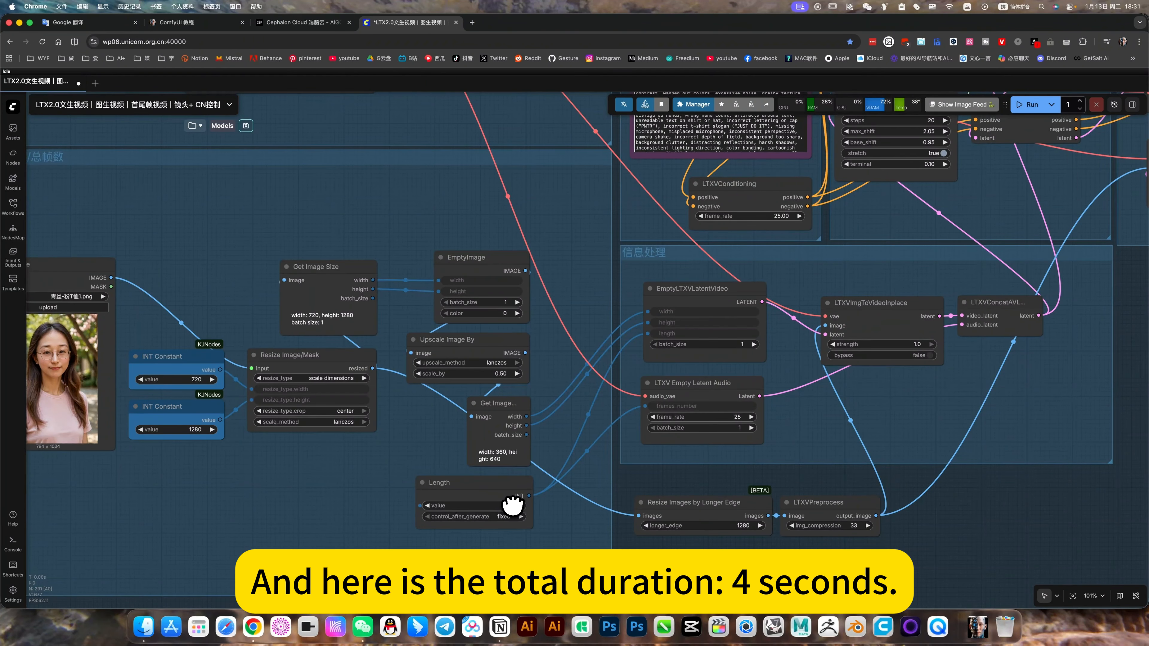
{"action": "scroll", "coordinate": [513, 505], "scroll_direction": "down", "scroll_amount": 2}
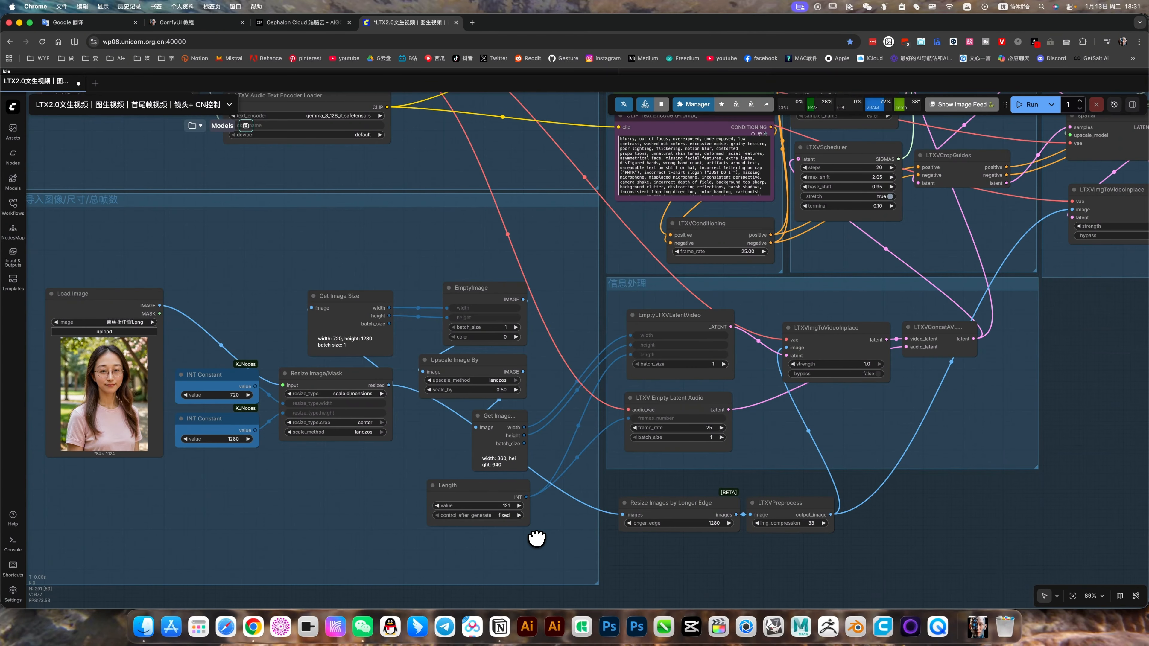
{"action": "scroll", "coordinate": [583, 551], "scroll_direction": "right", "scroll_amount": 2}
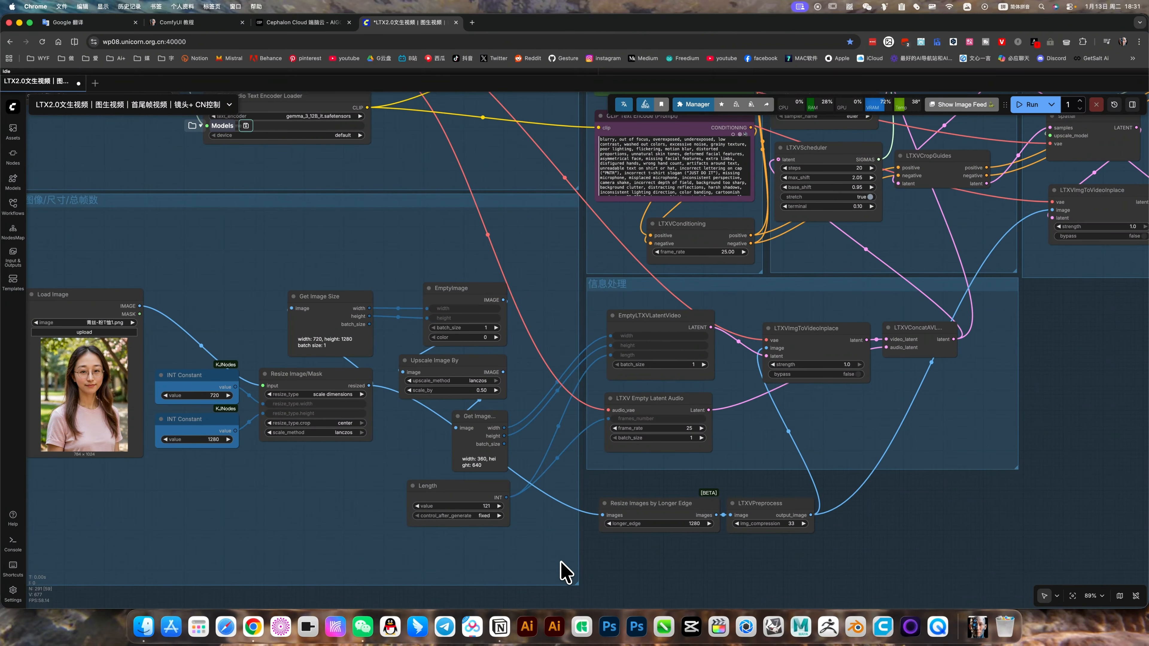
- Inspect the frame rate in LTXV Empty Latent Audio and the longer-edge size in Resize Images by Longer Edge
{"action": "scroll", "coordinate": [565, 573], "scroll_direction": "right", "scroll_amount": 8}
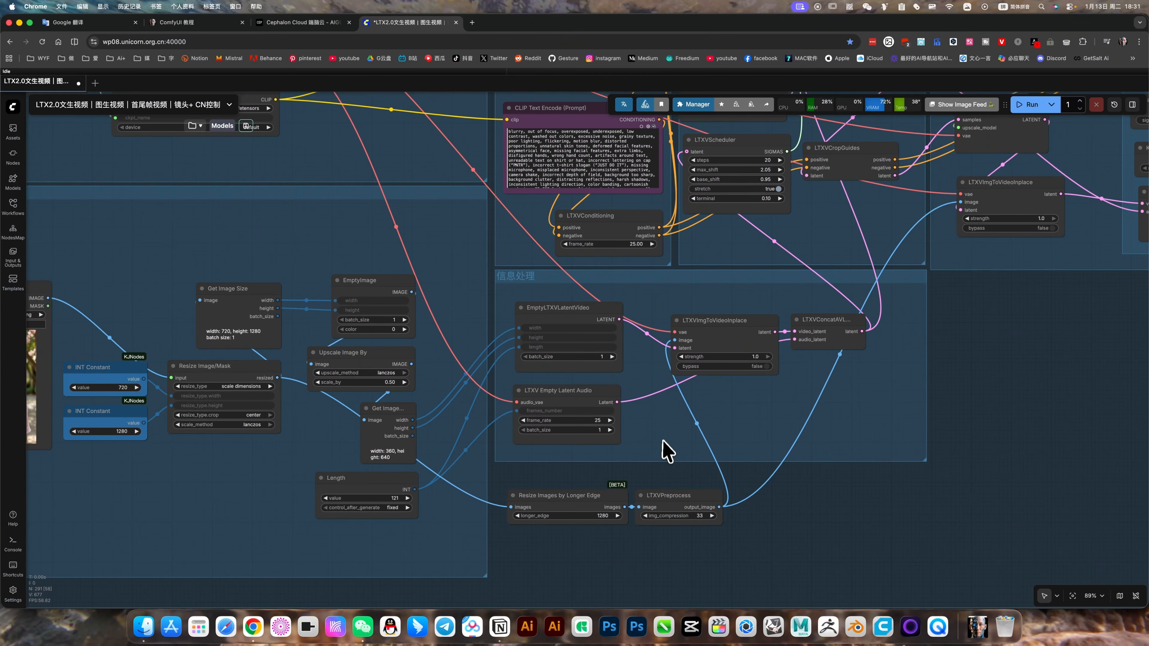
{"action": "scroll", "coordinate": [567, 447], "scroll_direction": "right", "scroll_amount": 7}
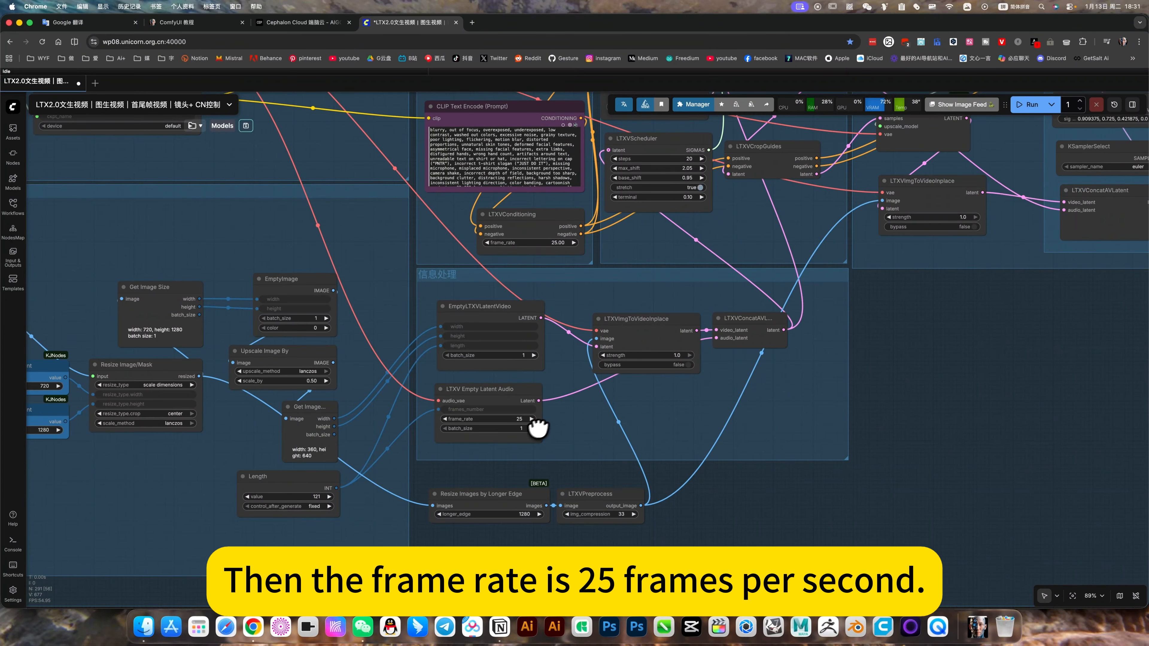
{"action": "scroll", "coordinate": [438, 489], "scroll_direction": "right", "scroll_amount": 5}
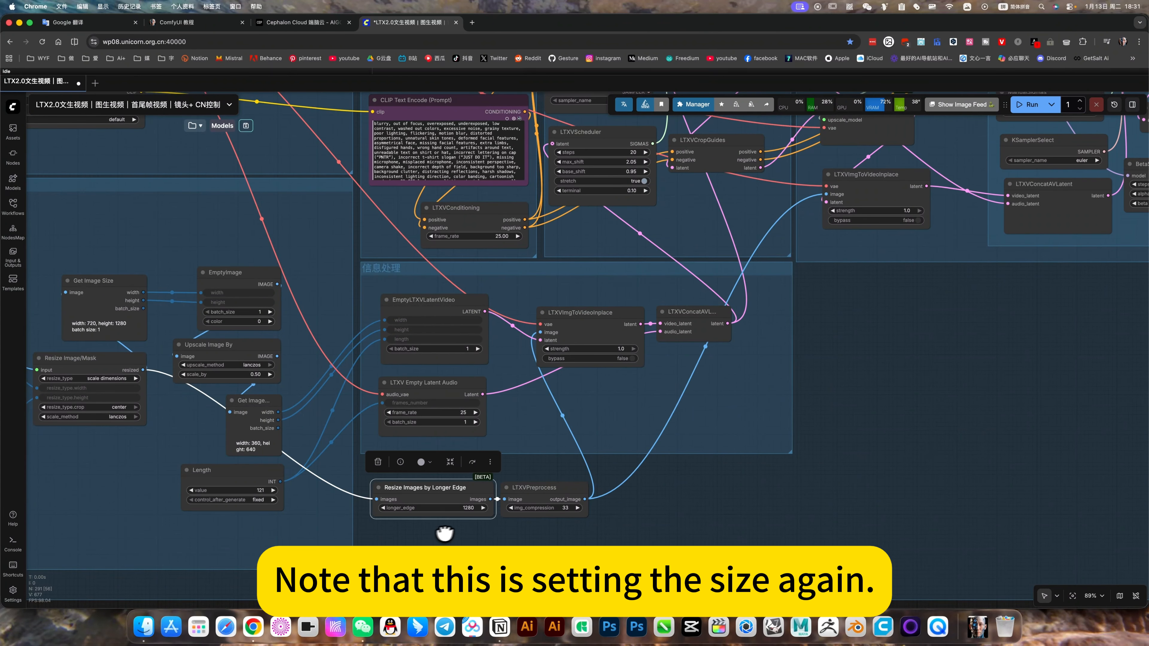
{"action": "scroll", "coordinate": [326, 484], "scroll_direction": "left", "scroll_amount": 14}
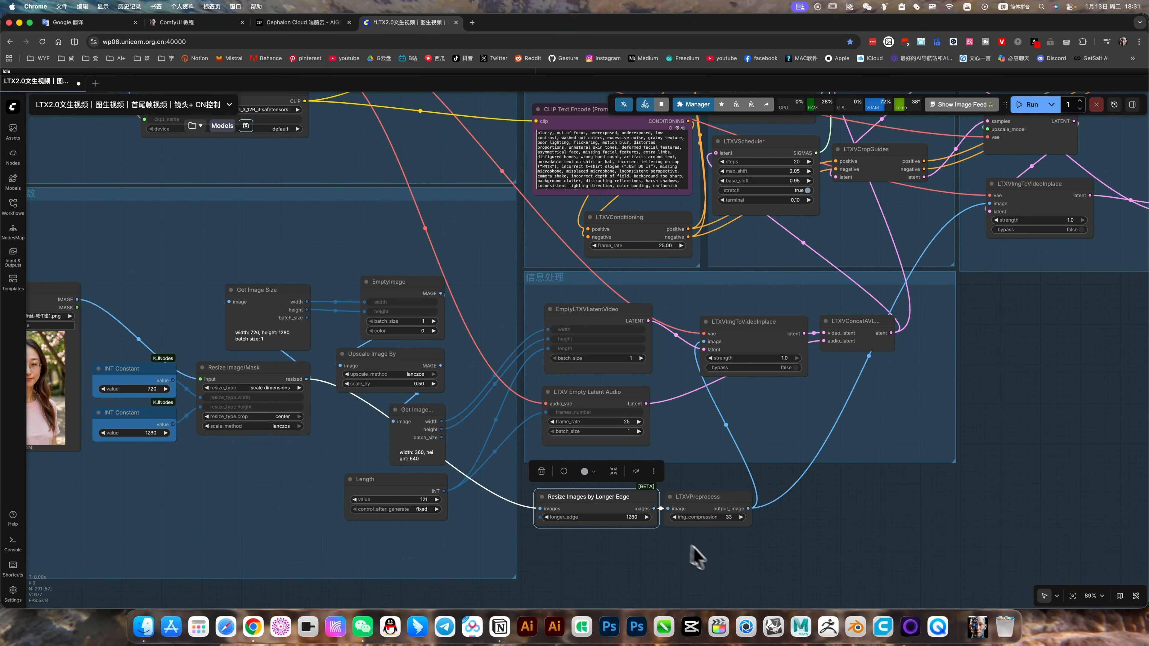
{"action": "scroll", "coordinate": [563, 518], "scroll_direction": "right", "scroll_amount": 5}
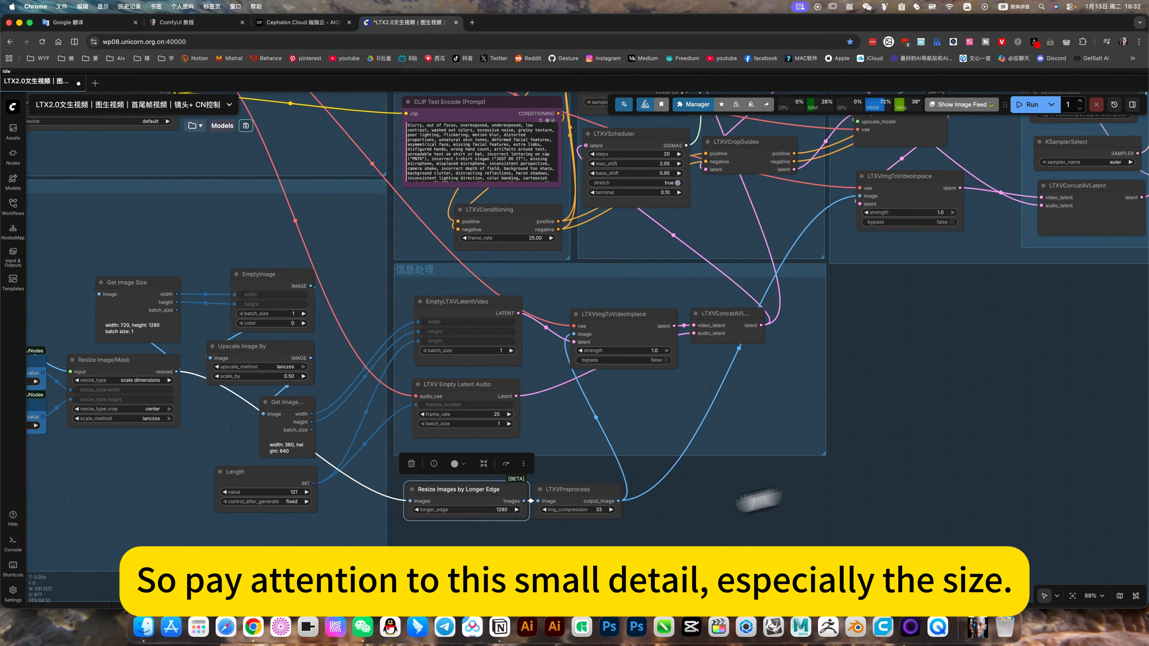
- Examine the dialogue line in the positive CLIP Text Encode prompt of the image-to-video workflow
{"action": "scroll", "coordinate": [671, 508], "scroll_direction": "right", "scroll_amount": 10}
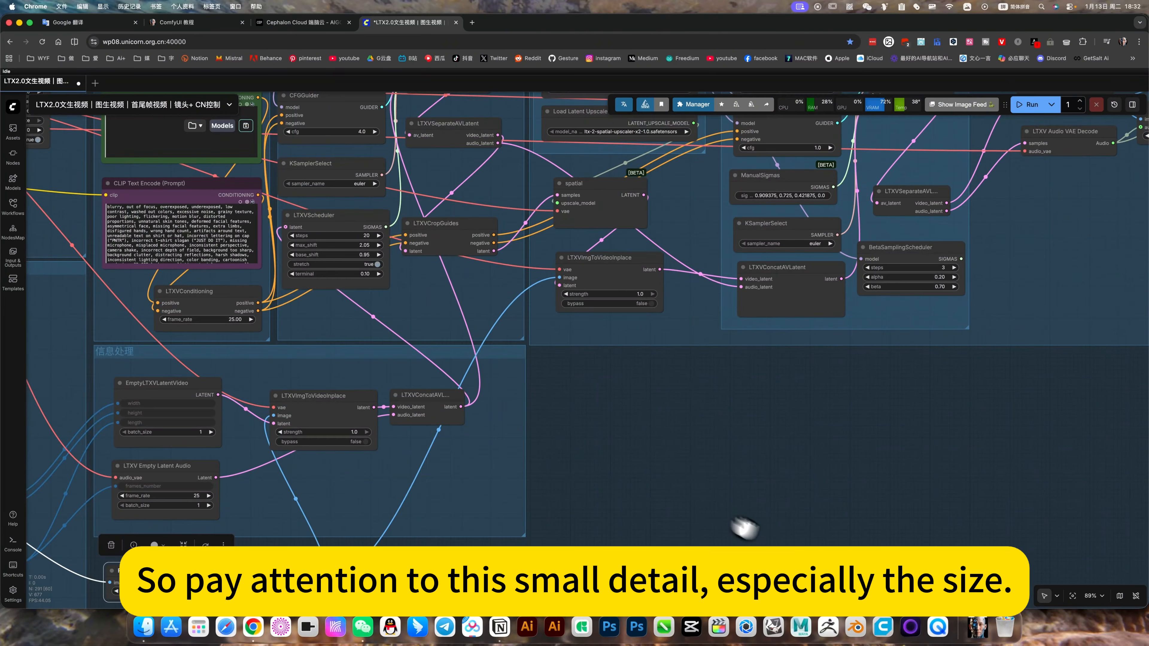
{"action": "scroll", "coordinate": [325, 236], "scroll_direction": "left", "scroll_amount": 6}
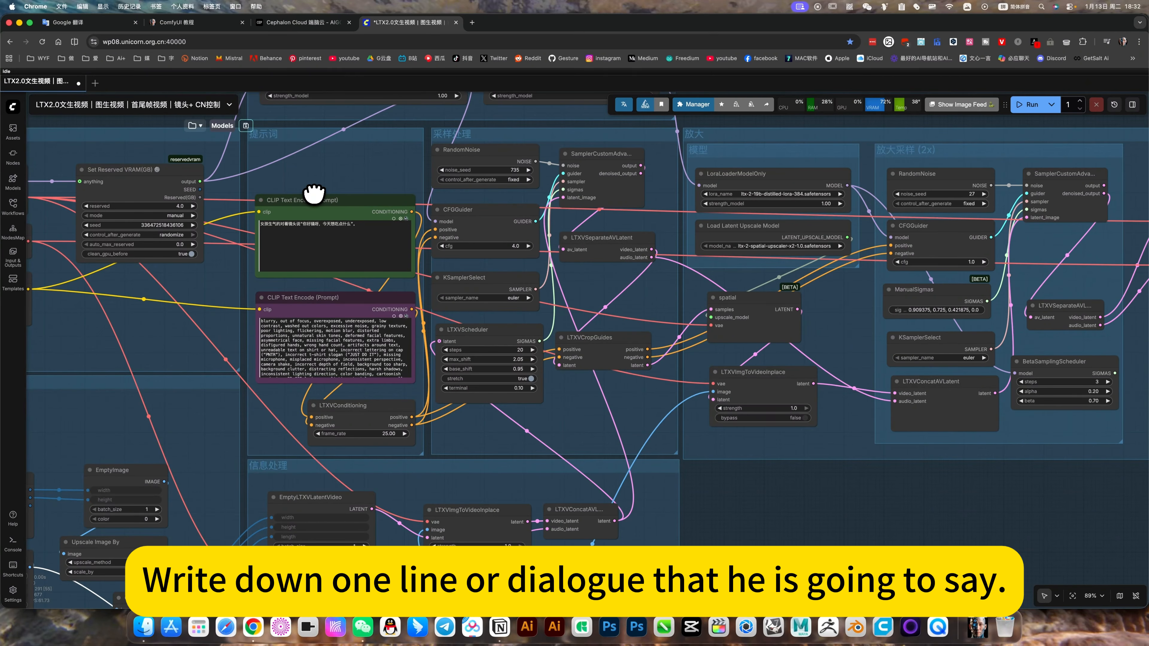
{"action": "scroll", "coordinate": [314, 194], "scroll_direction": "up", "scroll_amount": 8}
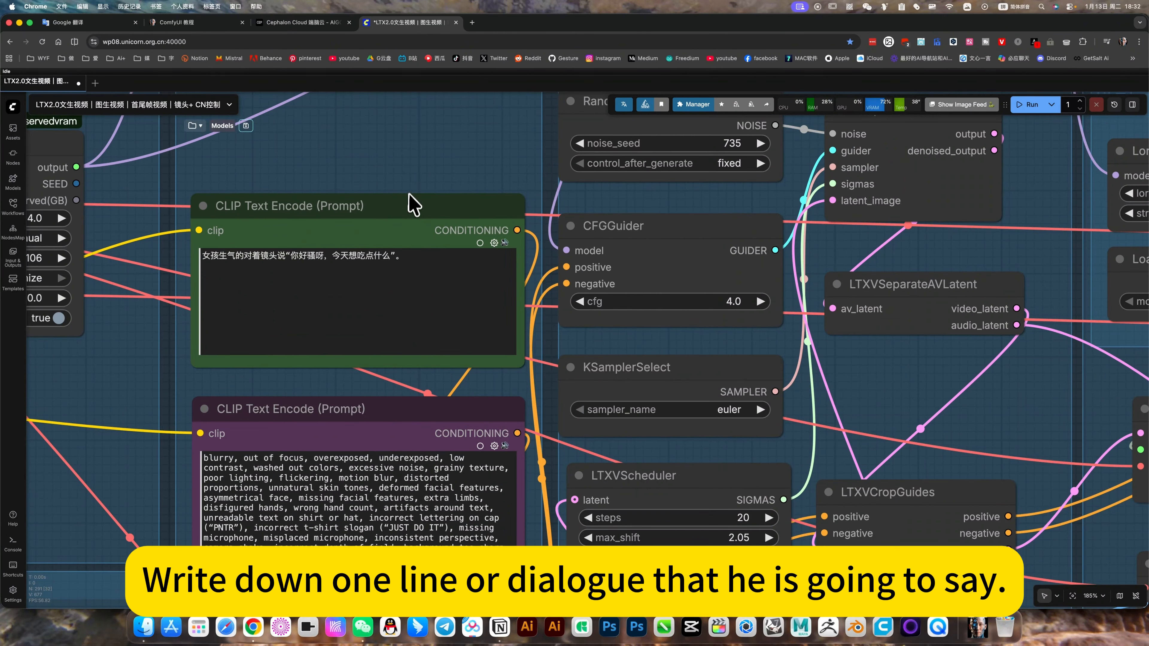
- View the generated video in the image-to-video workflow's Video Combine node and look over the workflow's full node layout
{"action": "scroll", "coordinate": [493, 367], "scroll_direction": "down", "scroll_amount": 10}
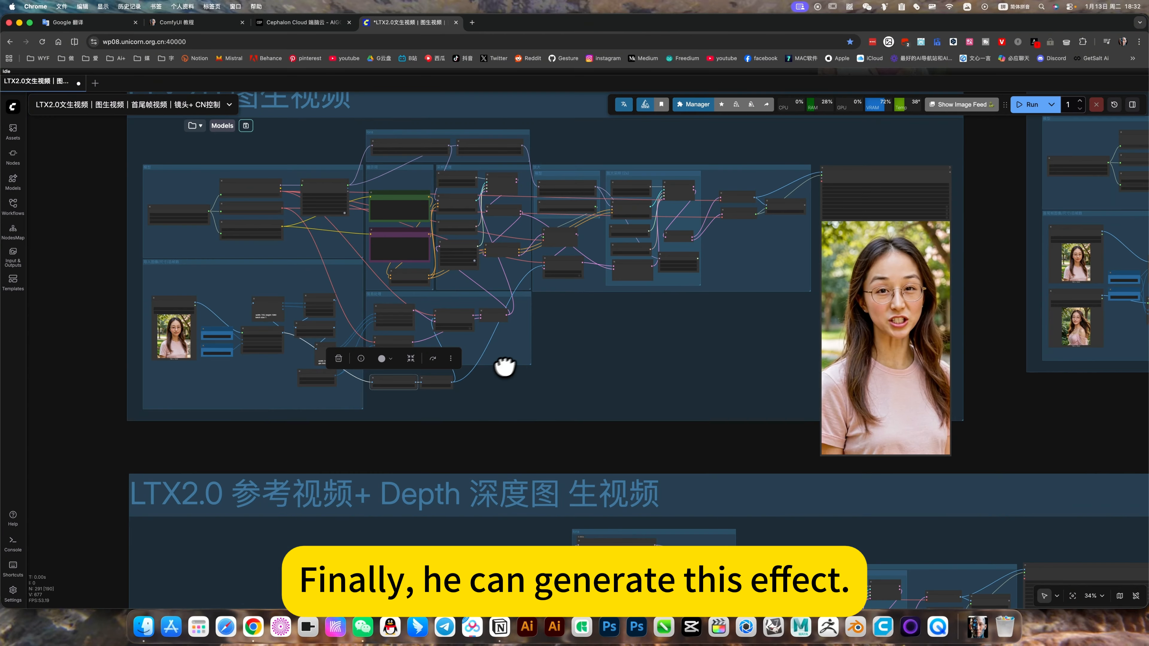
{"action": "scroll", "coordinate": [570, 352], "scroll_direction": "right", "scroll_amount": 5}
{"action": "scroll", "coordinate": [418, 370], "scroll_direction": "up", "scroll_amount": 4}
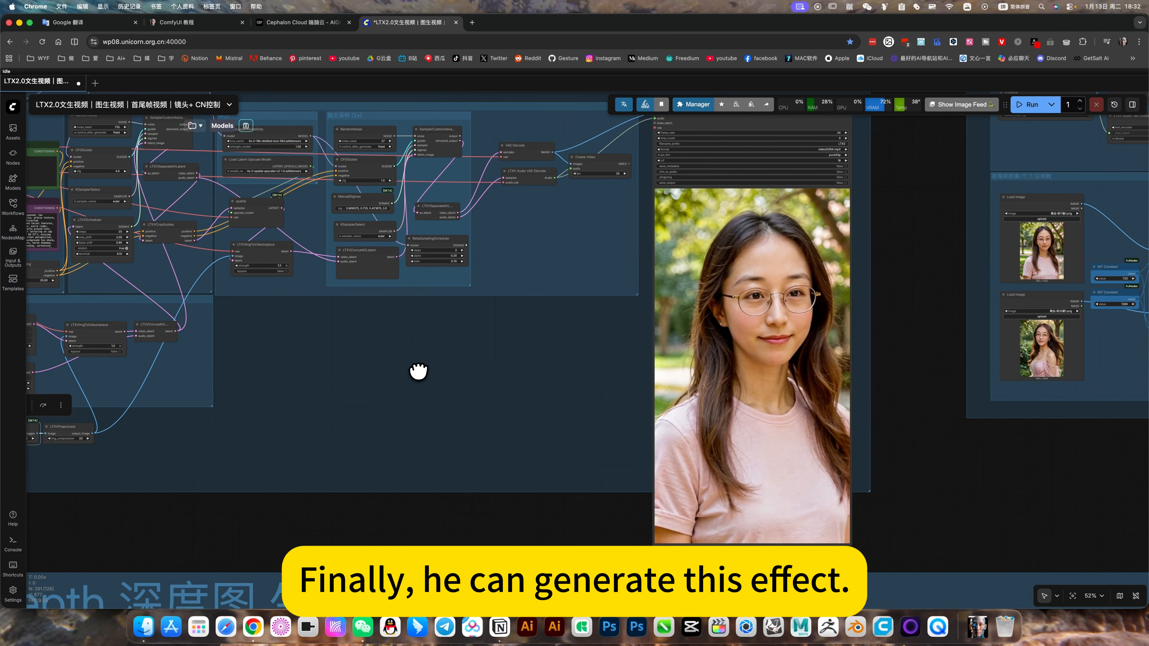
{"action": "scroll", "coordinate": [641, 397], "scroll_direction": "right", "scroll_amount": 5}
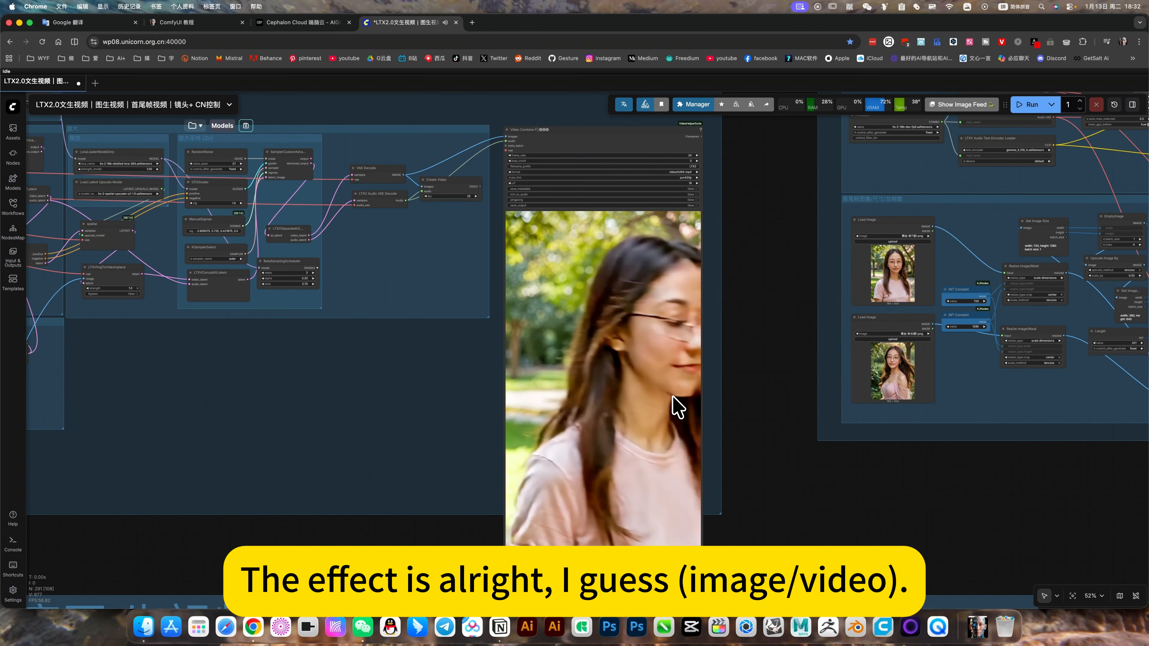
{"action": "scroll", "coordinate": [367, 416], "scroll_direction": "down", "scroll_amount": 1}
{"action": "scroll", "coordinate": [367, 417], "scroll_direction": "down", "scroll_amount": 1}
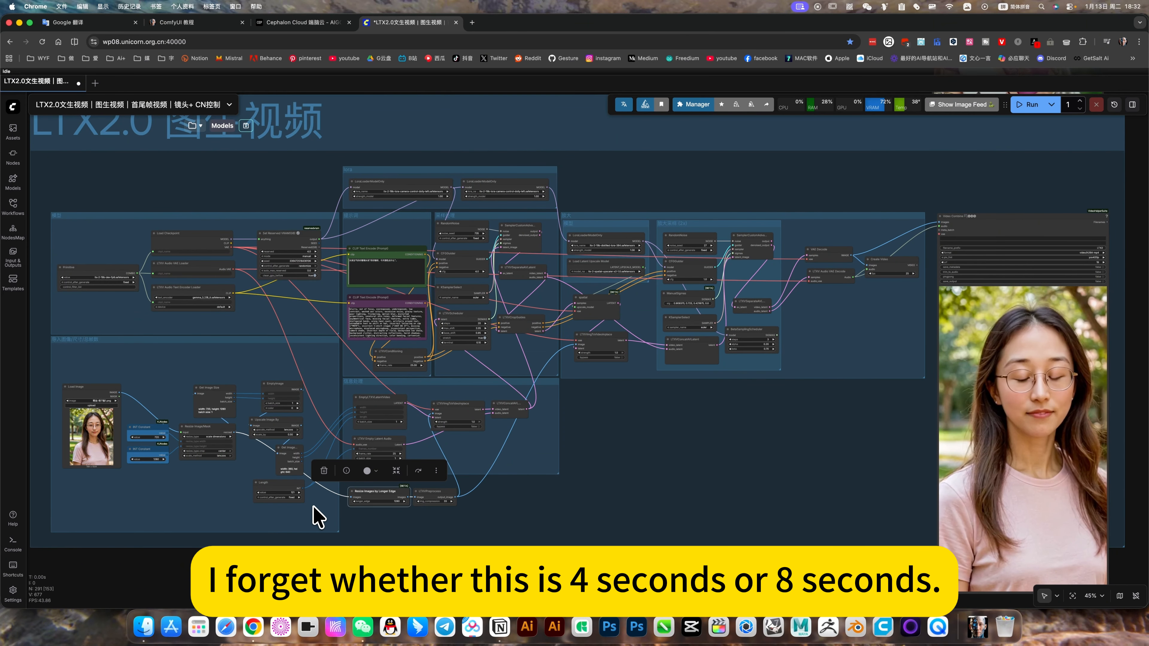
{"action": "left_click", "coordinate": [585, 492]}
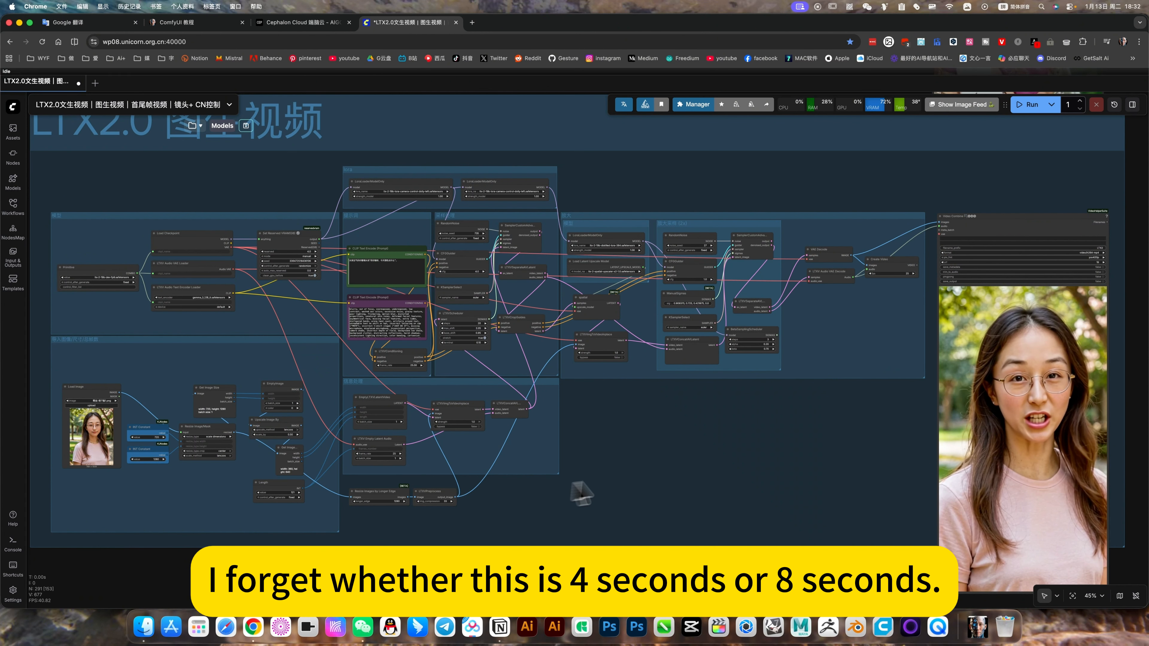
{"action": "scroll", "coordinate": [680, 487], "scroll_direction": "down", "scroll_amount": 3}
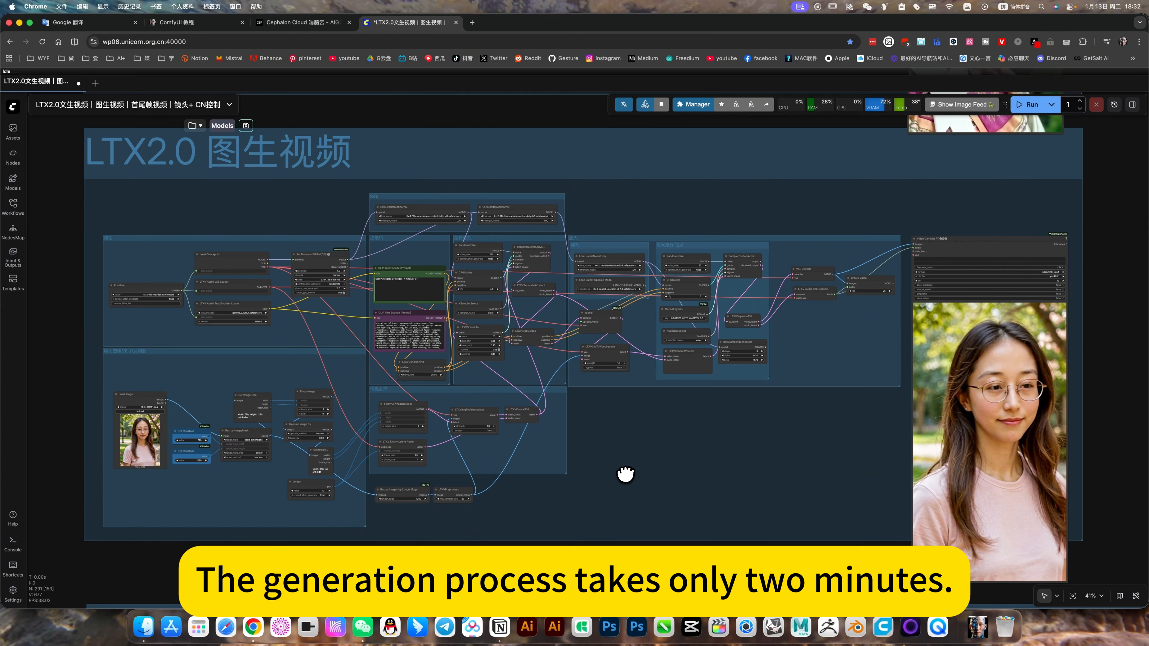
{"action": "scroll", "coordinate": [654, 482], "scroll_direction": "up", "scroll_amount": 2}
- Locate the LTX2.0 first-and-last-frame video workflow and examine its Load Image inputs
{"action": "scroll", "coordinate": [700, 513], "scroll_direction": "right", "scroll_amount": 5}
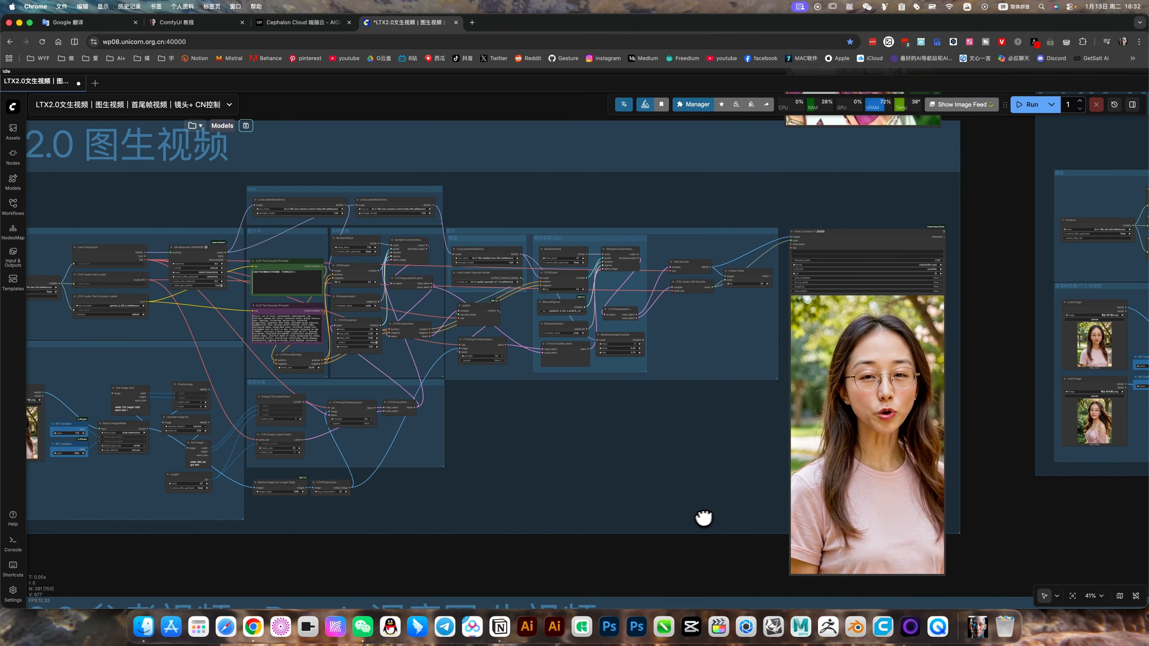
{"action": "scroll", "coordinate": [742, 527], "scroll_direction": "right", "scroll_amount": 4}
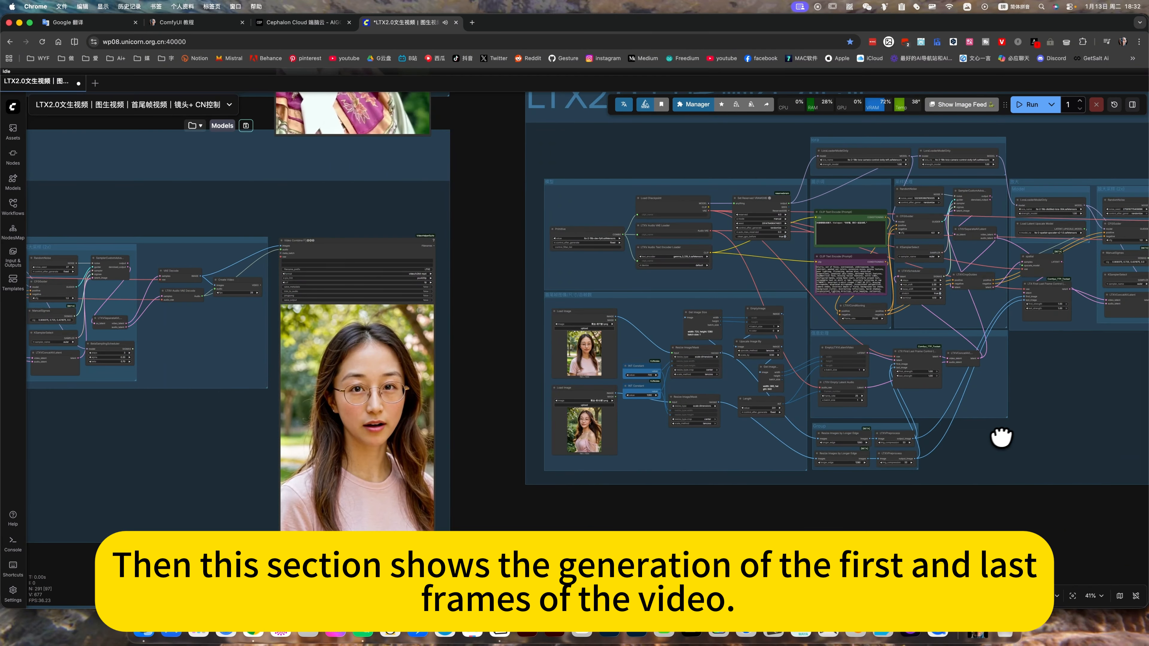
{"action": "scroll", "coordinate": [759, 482], "scroll_direction": "down", "scroll_amount": 2}
{"action": "left_click_drag", "start_coordinate": [554, 367], "coordinate": [310, 421]}
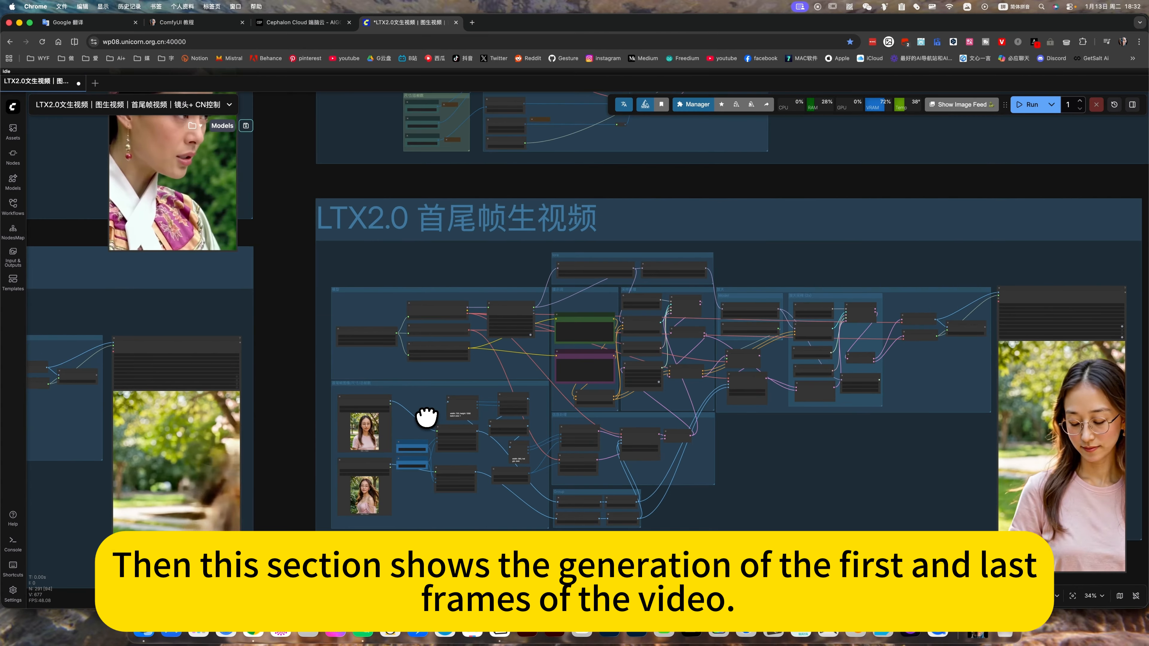
{"action": "scroll", "coordinate": [448, 428], "scroll_direction": "up", "scroll_amount": 1}
{"action": "scroll", "coordinate": [428, 383], "scroll_direction": "up", "scroll_amount": 12}
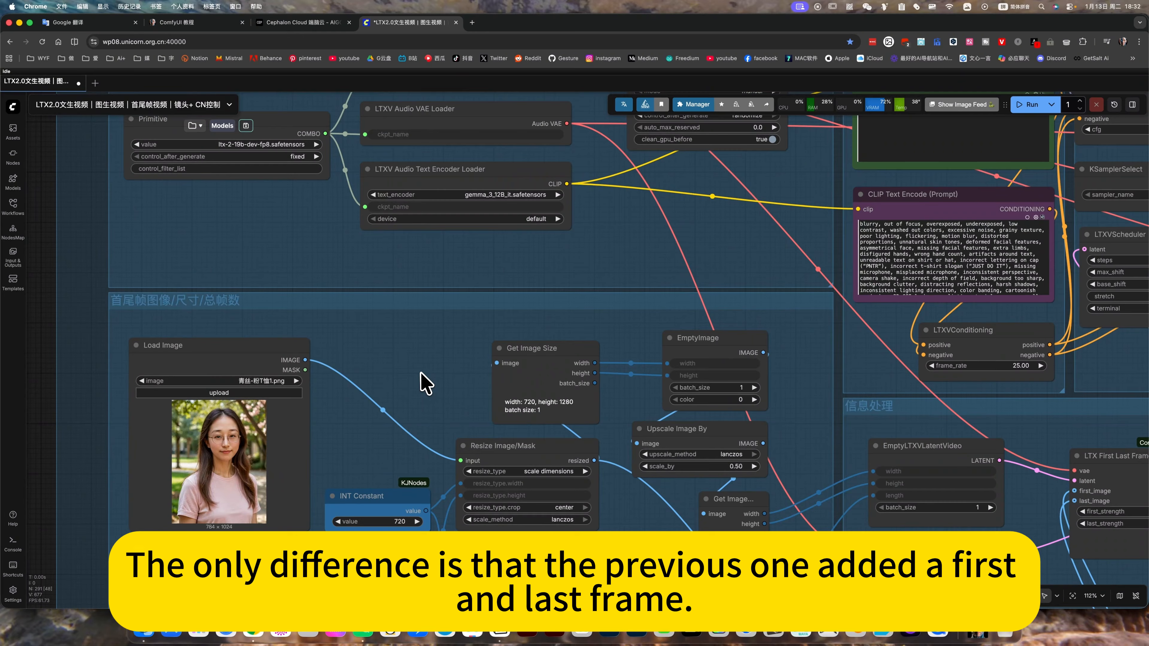
- Inspect the shared width and height INT Constants and the Length value in the first-and-last-frame workflow
{"action": "scroll", "coordinate": [421, 370], "scroll_direction": "down", "scroll_amount": 6}
{"action": "scroll", "coordinate": [340, 387], "scroll_direction": "down", "scroll_amount": 2}
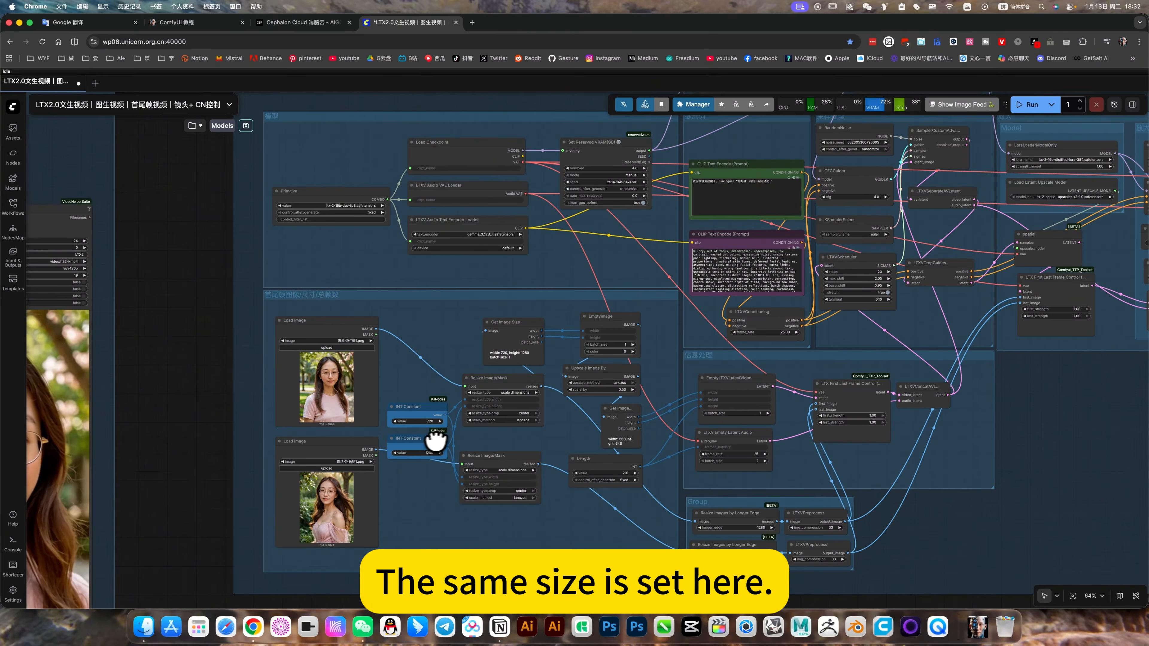
{"action": "scroll", "coordinate": [437, 440], "scroll_direction": "up", "scroll_amount": 5}
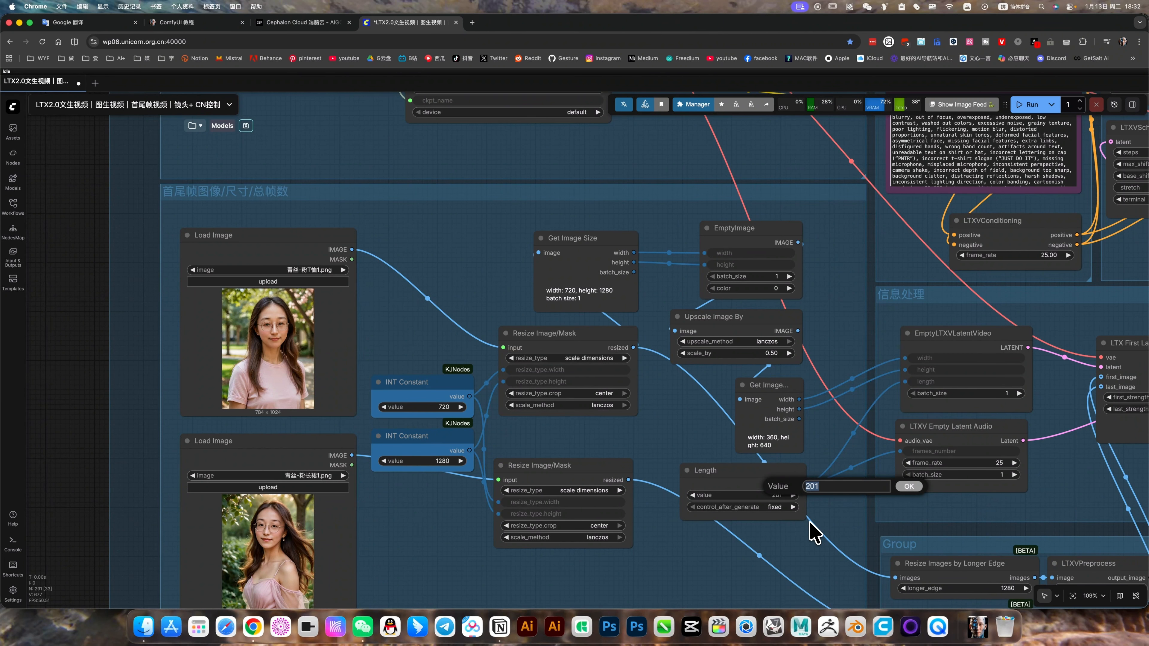
{"action": "left_click_drag", "start_coordinate": [725, 373], "coordinate": [380, 270]}
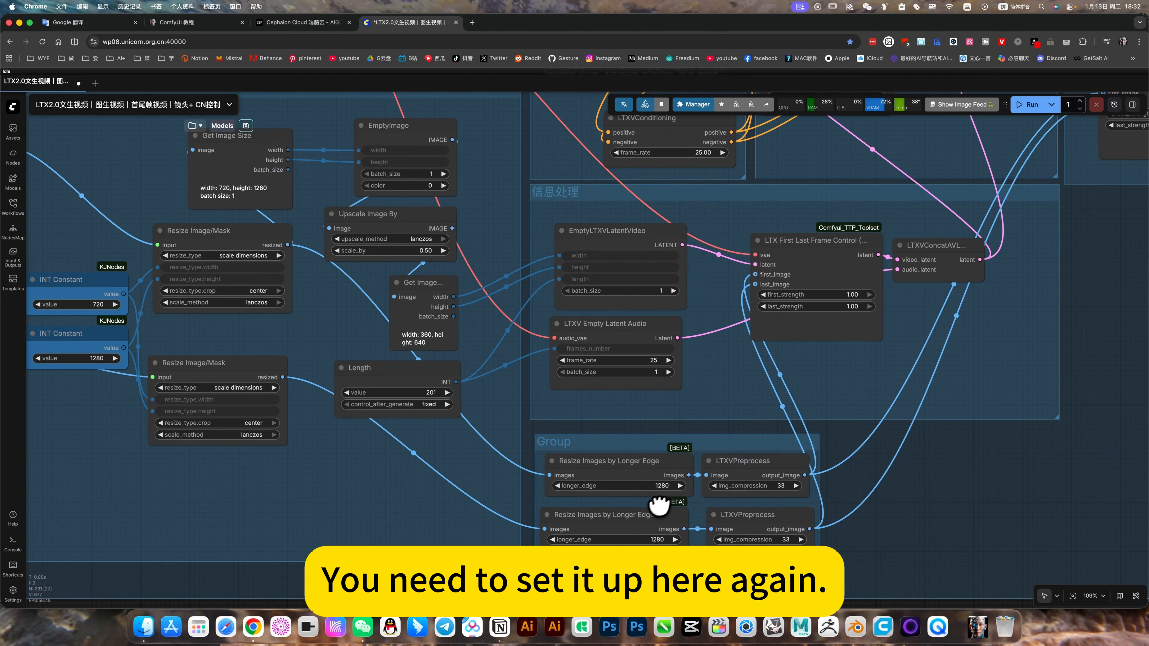
- Inspect the longer-edge size in the Resize Images by Longer Edge nodes for the first and last frames
{"action": "left_click", "coordinate": [661, 486]}
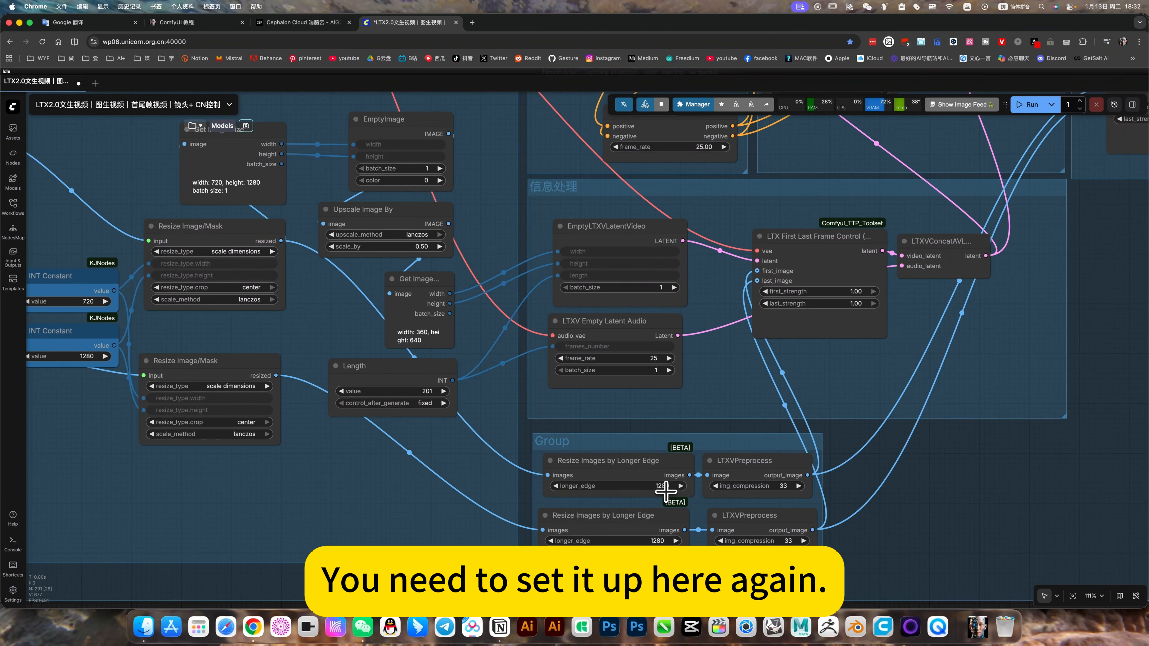
{"action": "scroll", "coordinate": [661, 486], "scroll_direction": "up", "scroll_amount": 5}
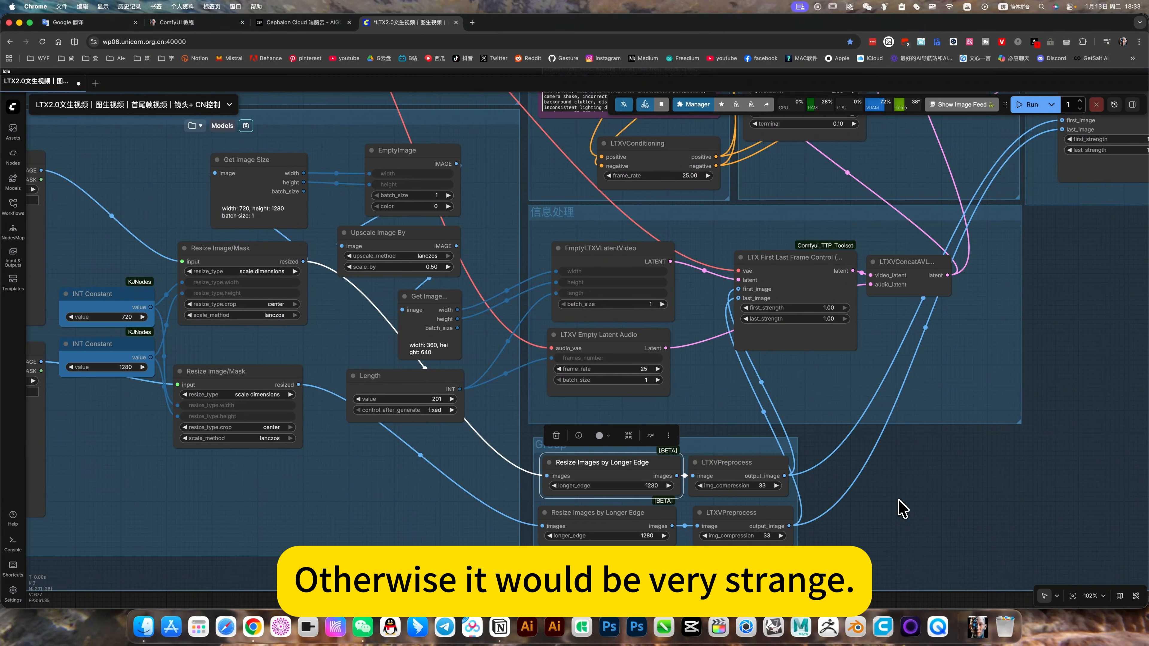
{"action": "scroll", "coordinate": [835, 504], "scroll_direction": "down", "scroll_amount": 5}
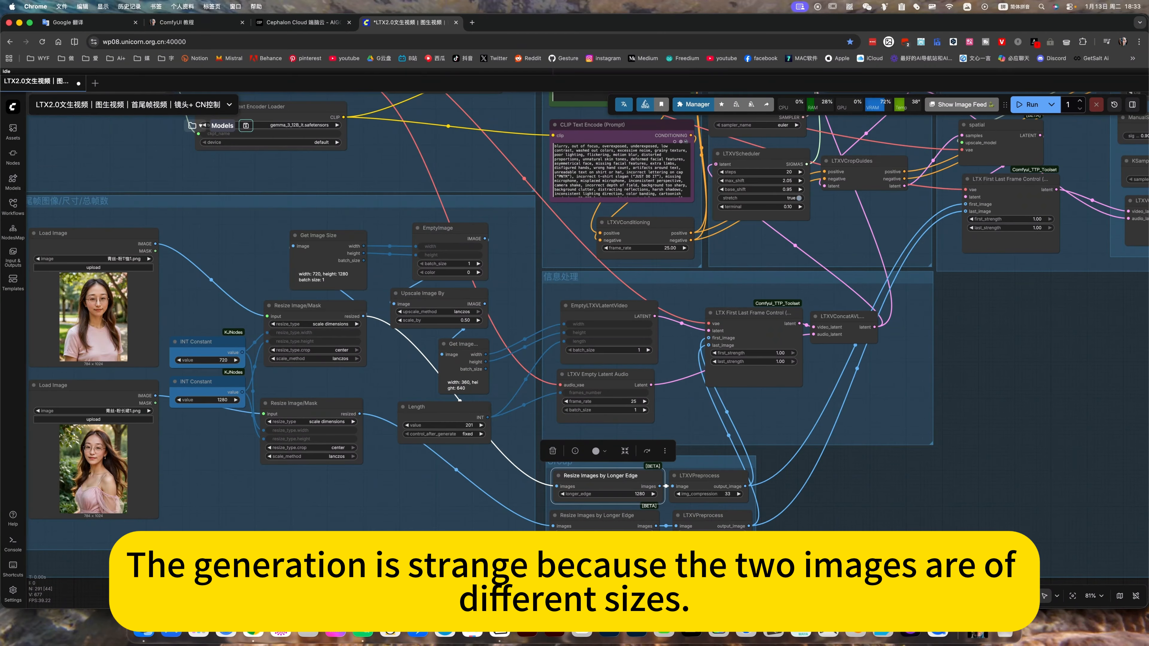
- Read the positive CLIP Text Encode prompt and its Dialogue line in the first-and-last-frame workflow
{"action": "left_click_drag", "start_coordinate": [981, 450], "coordinate": [841, 485]}
{"action": "scroll", "coordinate": [849, 500], "scroll_direction": "down", "scroll_amount": 1}
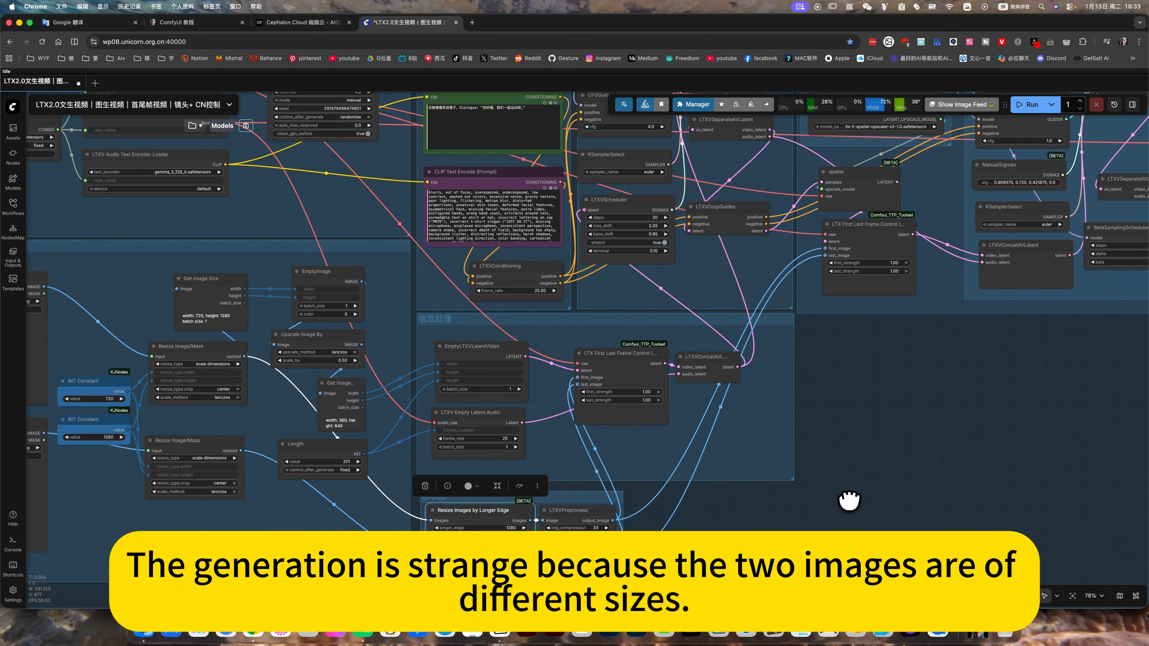
{"action": "left_click_drag", "start_coordinate": [456, 187], "coordinate": [468, 200]}
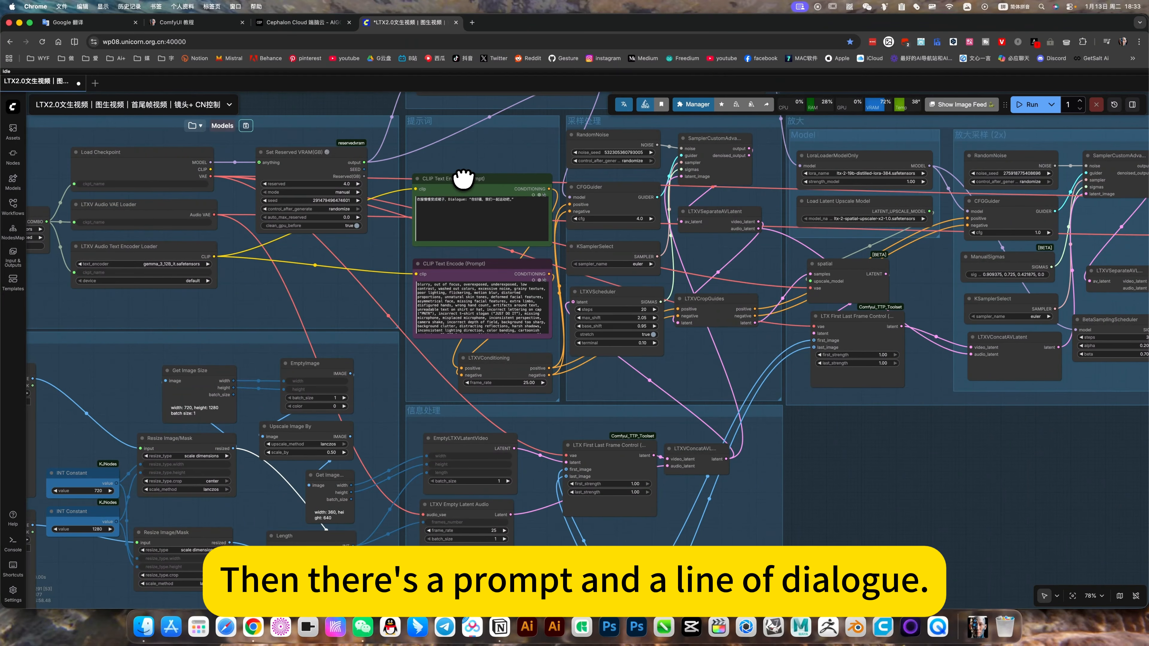
{"action": "scroll", "coordinate": [457, 190], "scroll_direction": "up", "scroll_amount": 7}
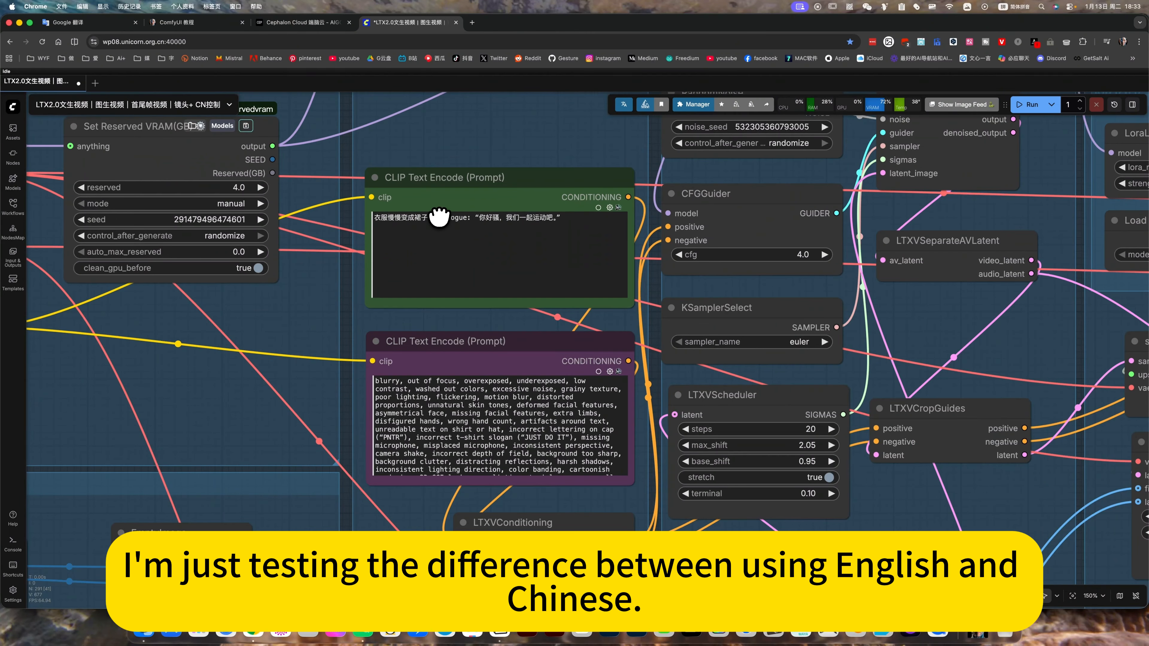
{"action": "scroll", "coordinate": [445, 211], "scroll_direction": "up", "scroll_amount": 8}
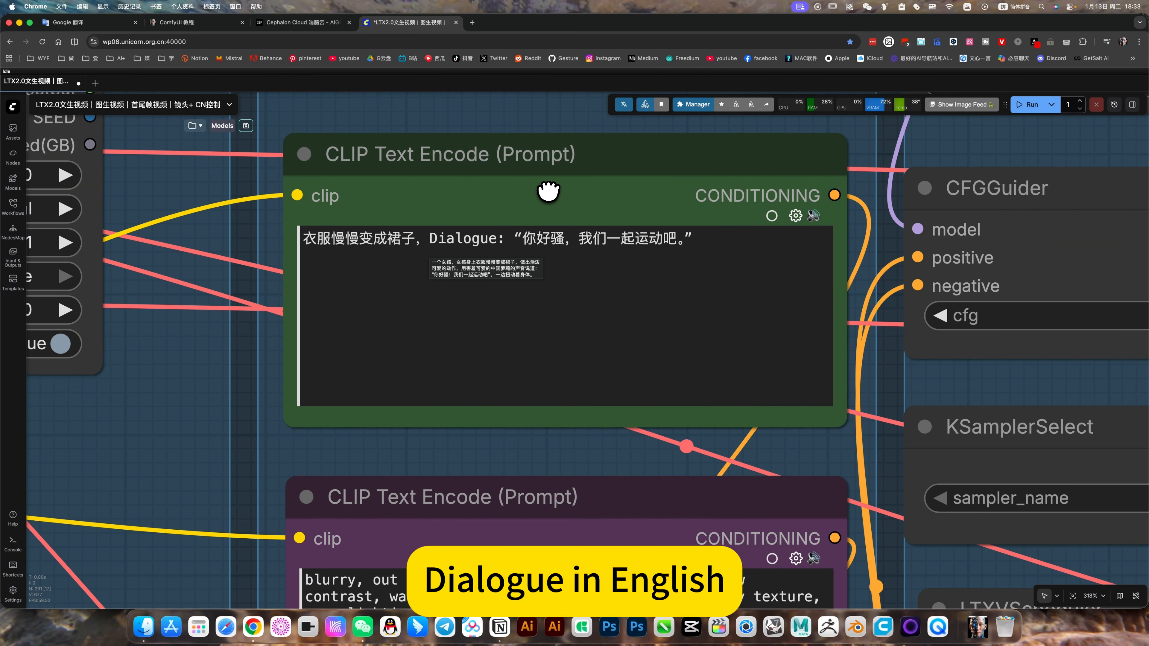
- View the generated video in the Video Combine node of the first-and-last-frame workflow
{"action": "scroll", "coordinate": [547, 191], "scroll_direction": "down", "scroll_amount": 15}
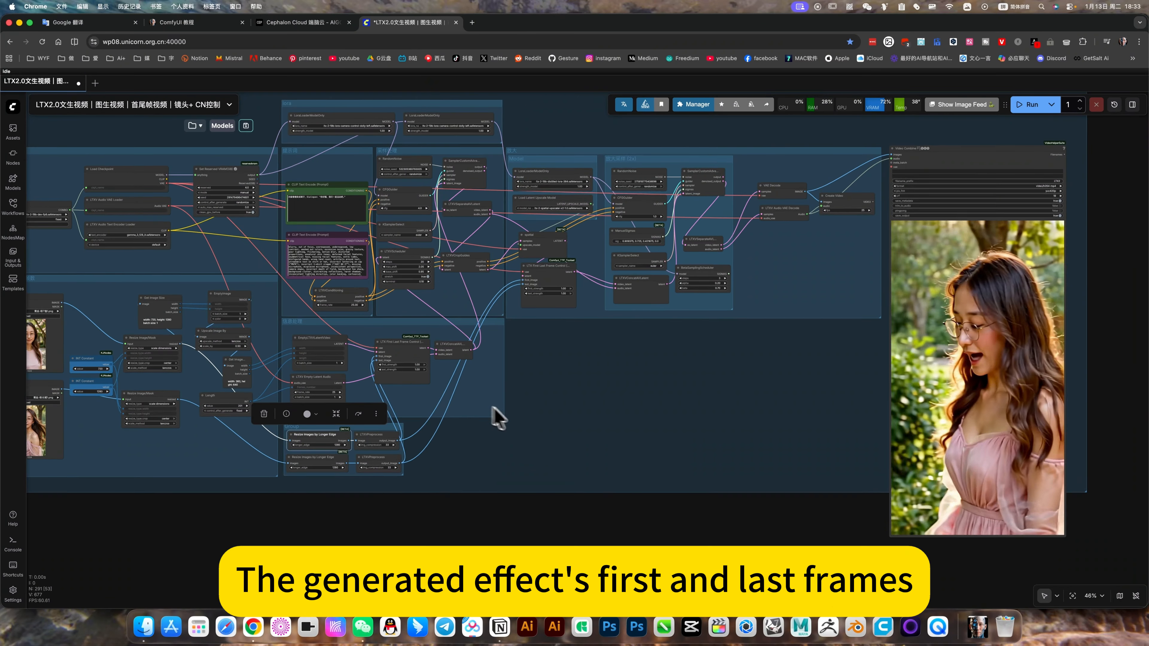
{"action": "scroll", "coordinate": [525, 414], "scroll_direction": "right", "scroll_amount": 6}
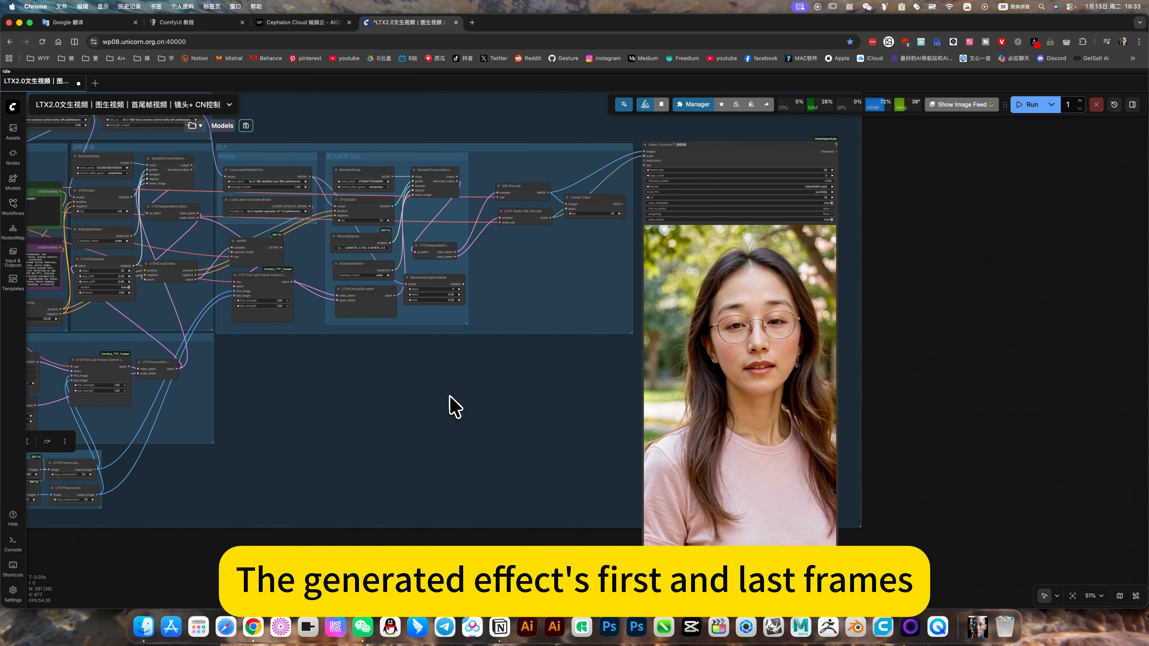
{"action": "scroll", "coordinate": [452, 405], "scroll_direction": "right", "scroll_amount": 4}
{"action": "scroll", "coordinate": [451, 405], "scroll_direction": "up", "scroll_amount": 3}
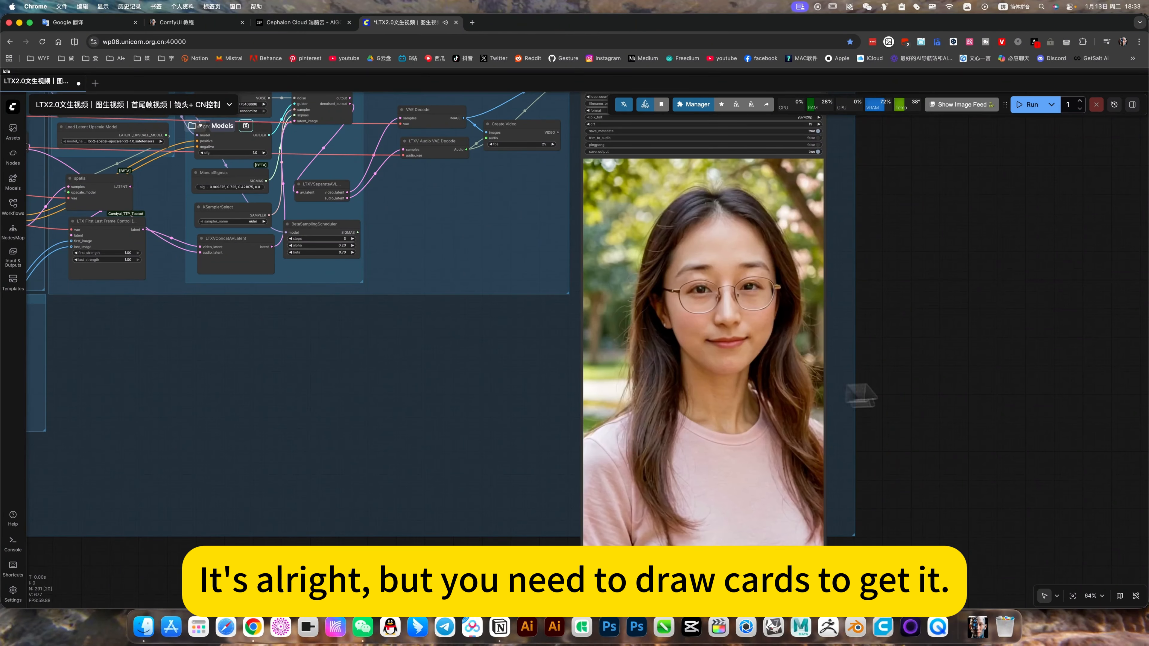
{"action": "scroll", "coordinate": [798, 386], "scroll_direction": "down", "scroll_amount": 10}
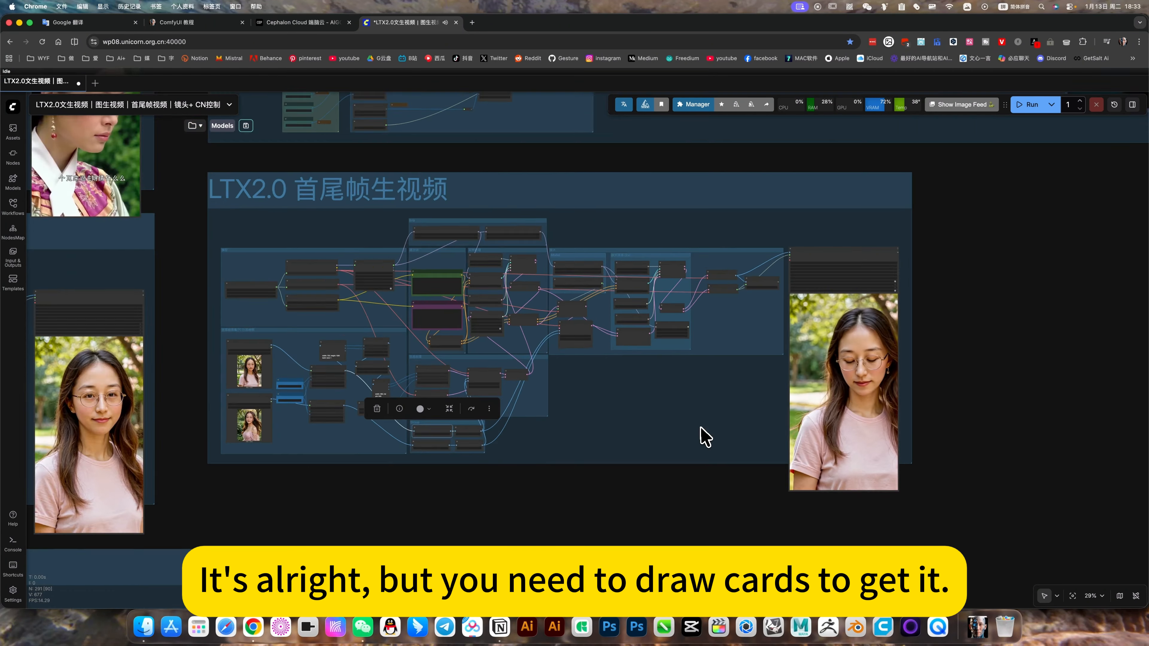
- Re-examine the width and height constants beside the first-frame and last-frame images
{"action": "scroll", "coordinate": [674, 362], "scroll_direction": "left", "scroll_amount": 5}
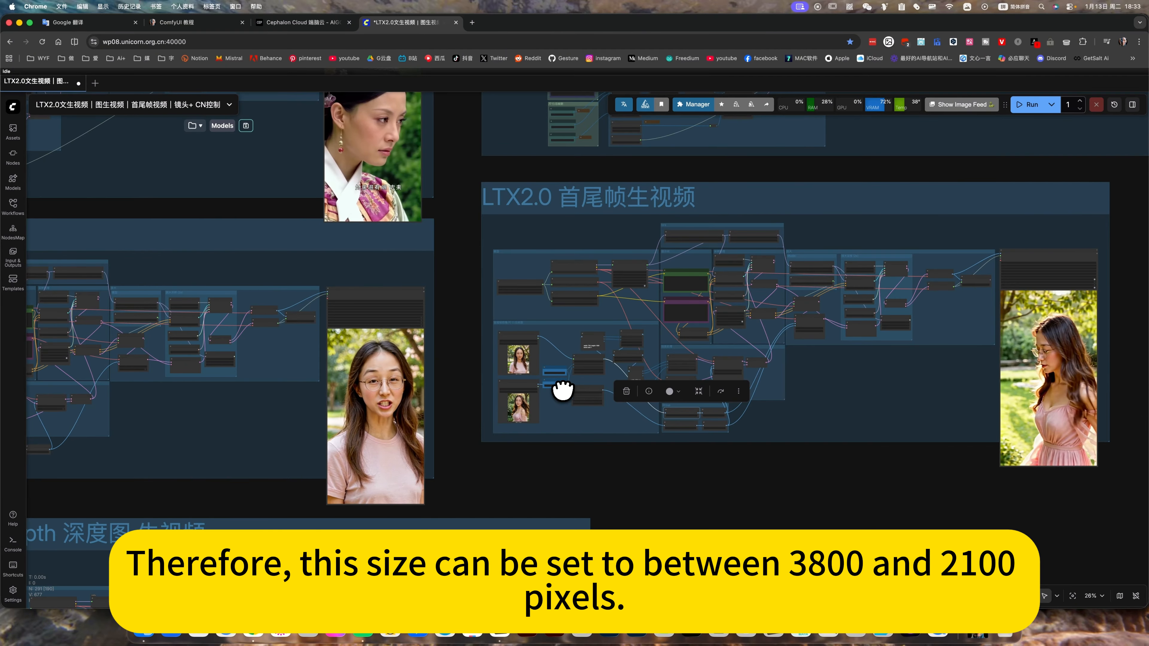
{"action": "scroll", "coordinate": [563, 390], "scroll_direction": "up", "scroll_amount": 15}
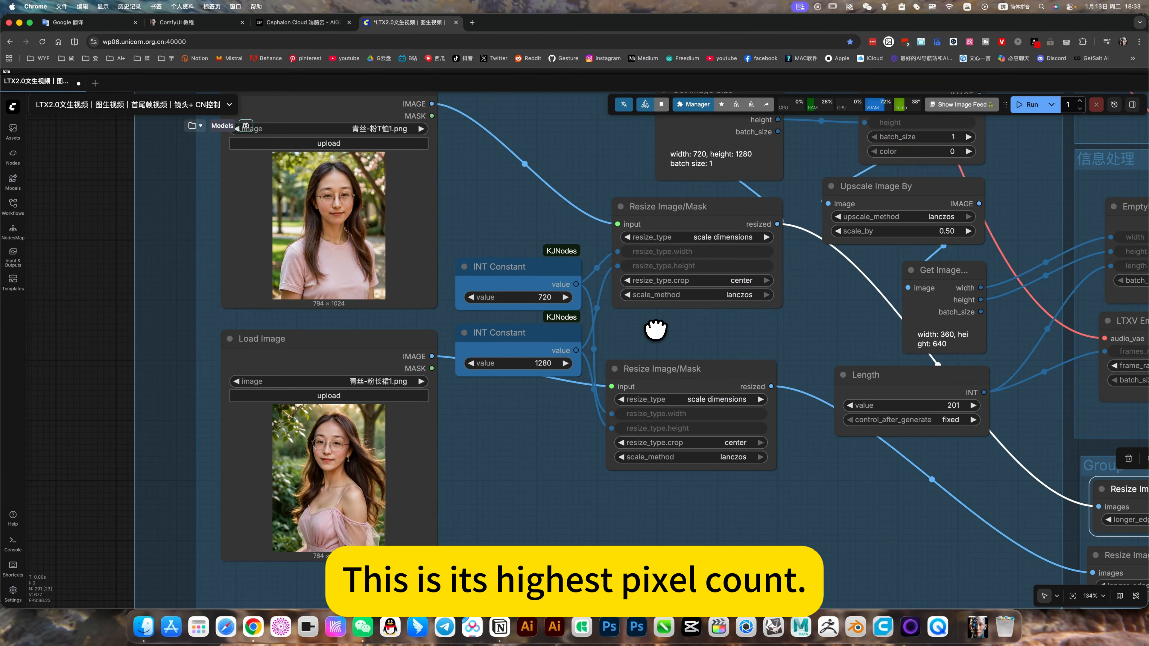
{"action": "scroll", "coordinate": [654, 329], "scroll_direction": "down", "scroll_amount": 8}
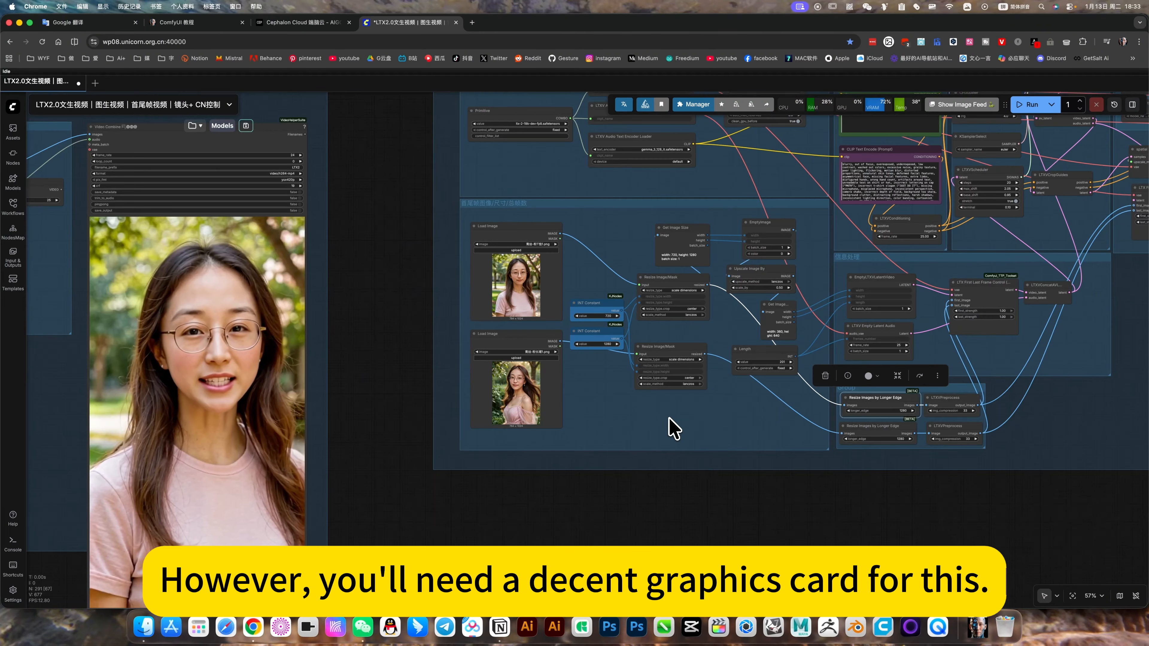
{"action": "scroll", "coordinate": [627, 423], "scroll_direction": "down", "scroll_amount": 1}
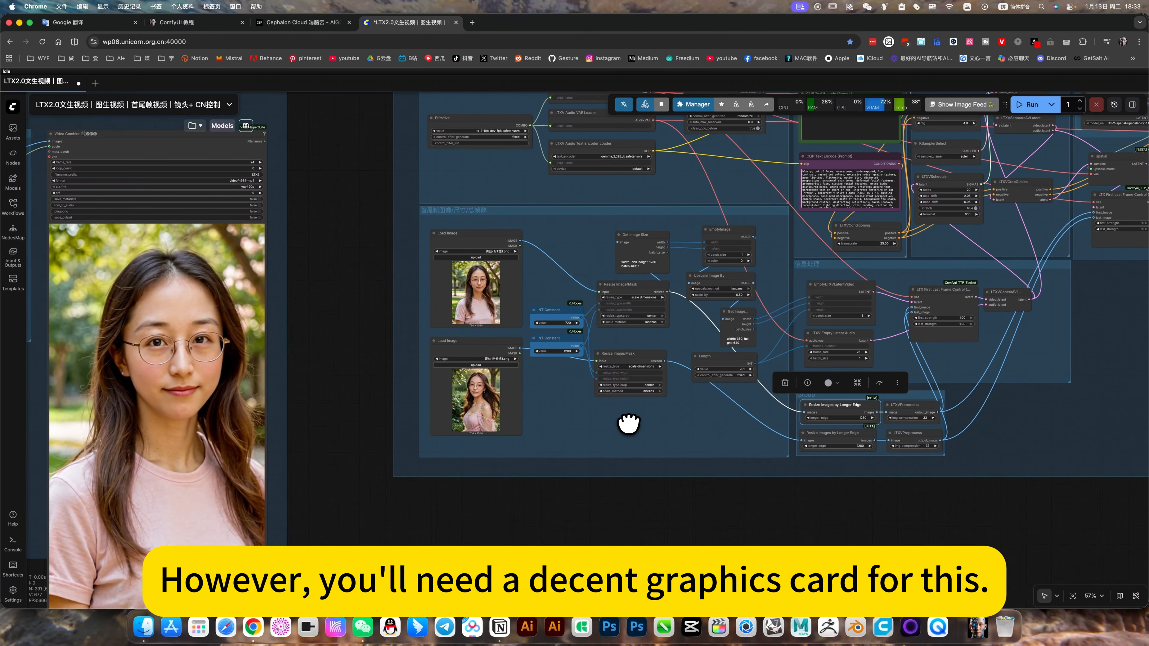
- Return to the overview of all LTX2.0 workflow groups and locate the reference video plus Depth workflow
{"action": "scroll", "coordinate": [599, 375], "scroll_direction": "down", "scroll_amount": 5}
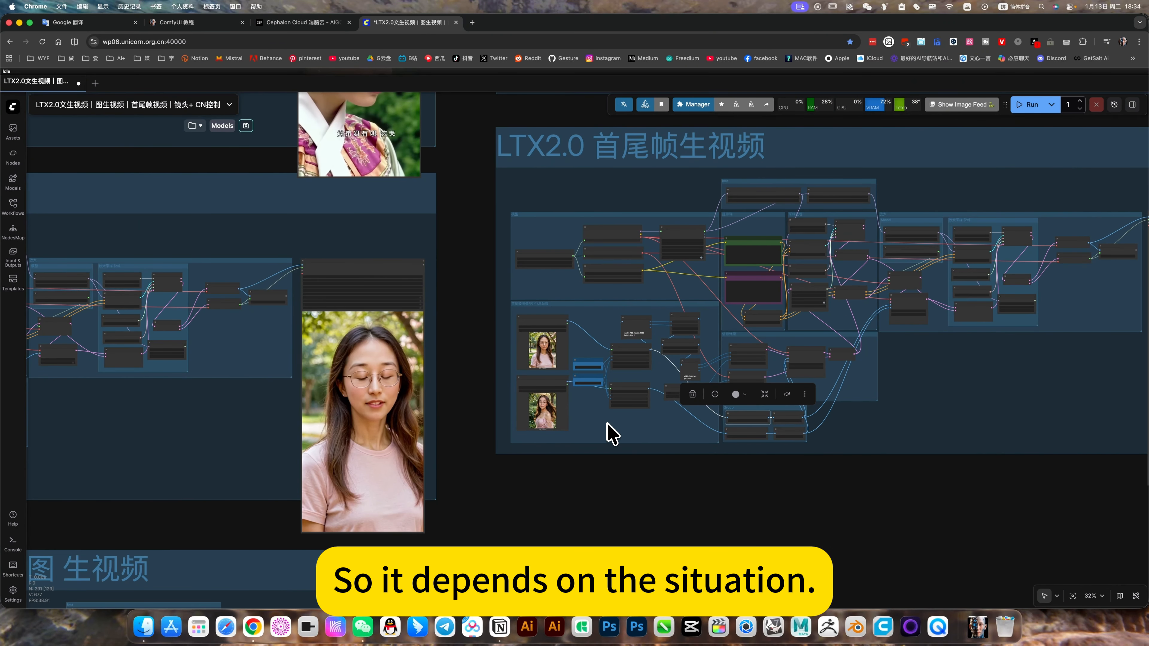
{"action": "left_click_drag", "start_coordinate": [626, 431], "coordinate": [619, 439]}
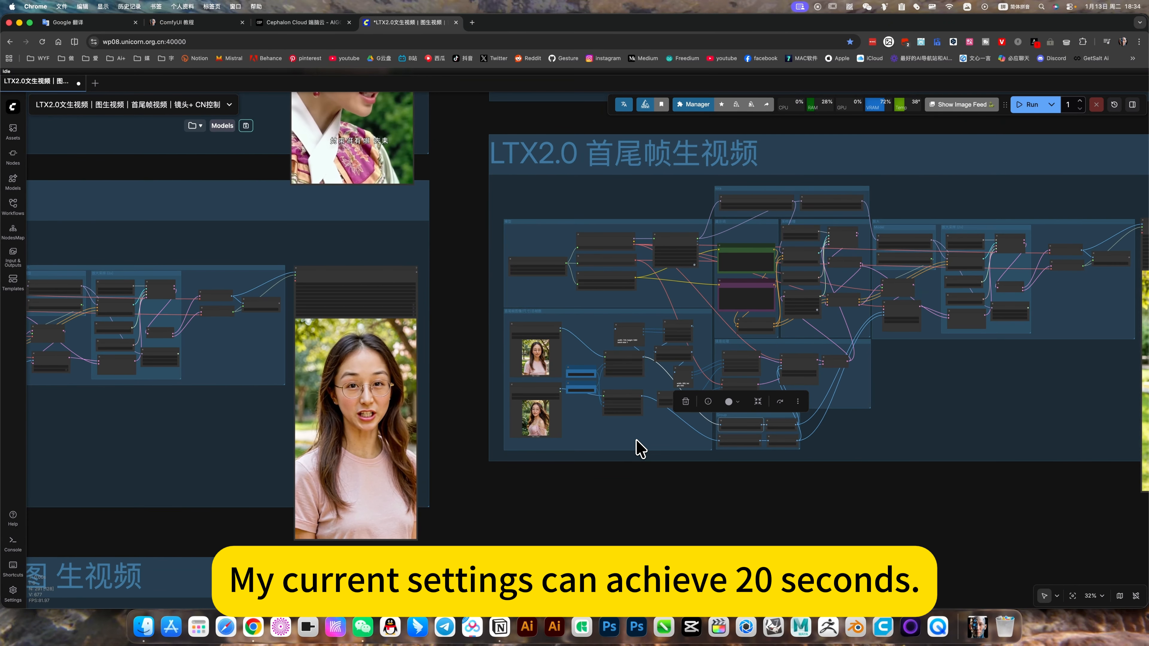
{"action": "scroll", "coordinate": [605, 401], "scroll_direction": "left", "scroll_amount": 5}
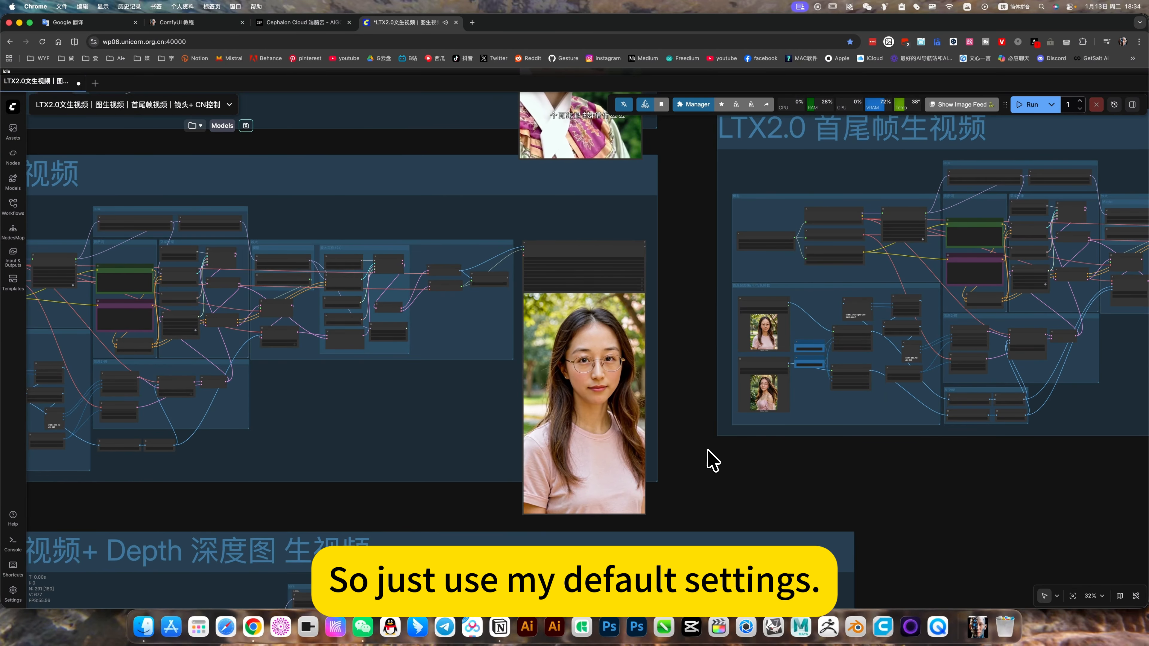
{"action": "scroll", "coordinate": [784, 497], "scroll_direction": "down", "scroll_amount": 5}
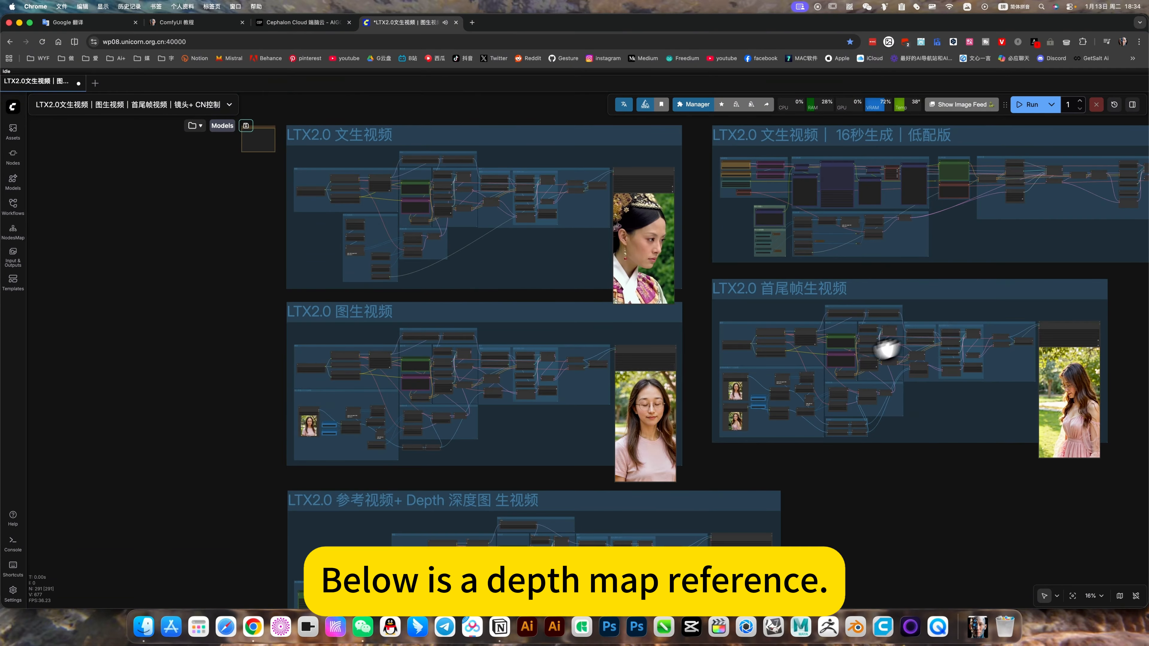
- Locate the reference video plus Depth workflow and inspect the model selected in its depth-control LoraLoaderModelOnly node
{"action": "scroll", "coordinate": [531, 337], "scroll_direction": "down", "scroll_amount": 3}
{"action": "scroll", "coordinate": [531, 337], "scroll_direction": "down", "scroll_amount": 3}
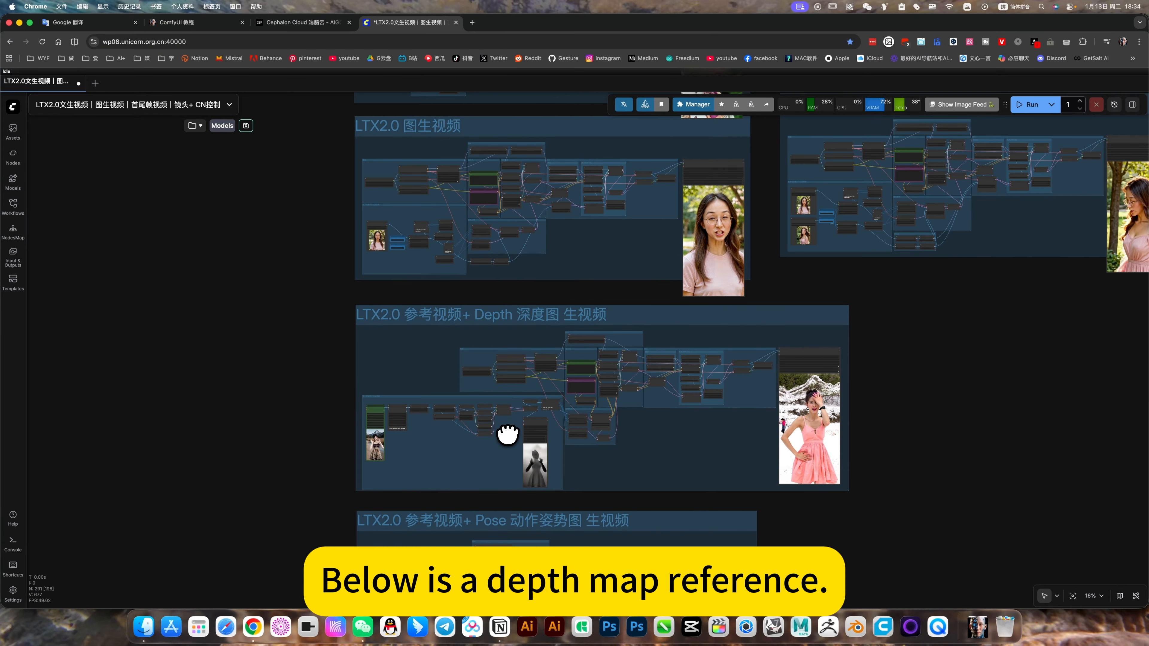
{"action": "scroll", "coordinate": [380, 462], "scroll_direction": "up", "scroll_amount": 3}
{"action": "scroll", "coordinate": [670, 479], "scroll_direction": "up", "scroll_amount": 3}
{"action": "scroll", "coordinate": [437, 493], "scroll_direction": "right", "scroll_amount": 5}
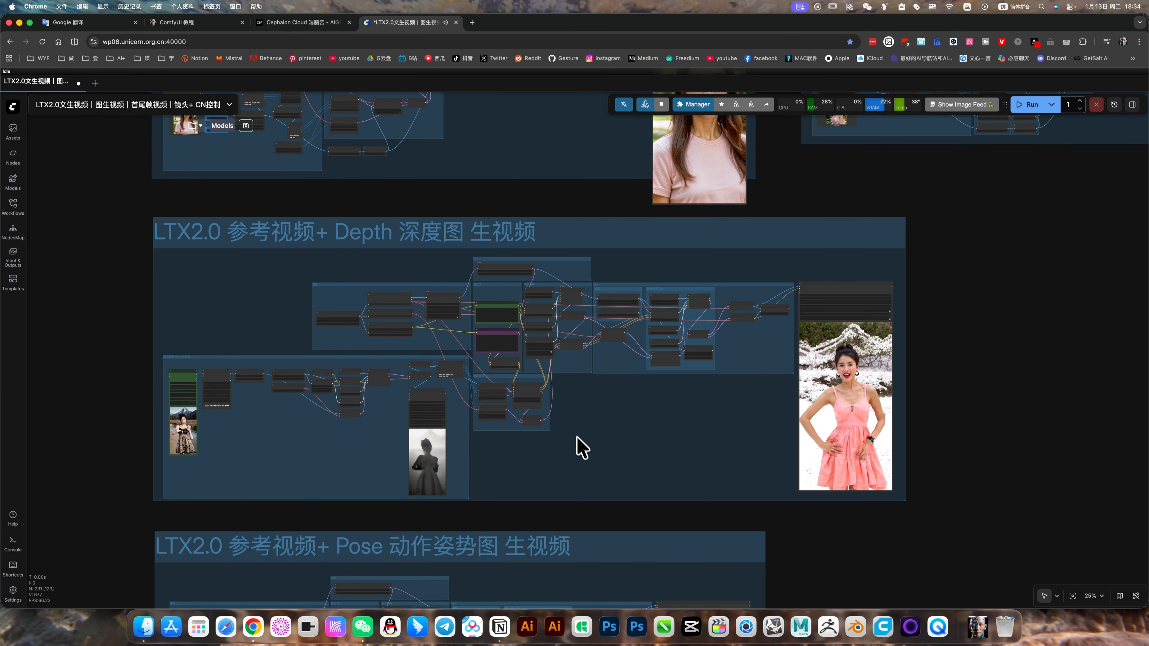
{"action": "scroll", "coordinate": [641, 456], "scroll_direction": "up", "scroll_amount": 7}
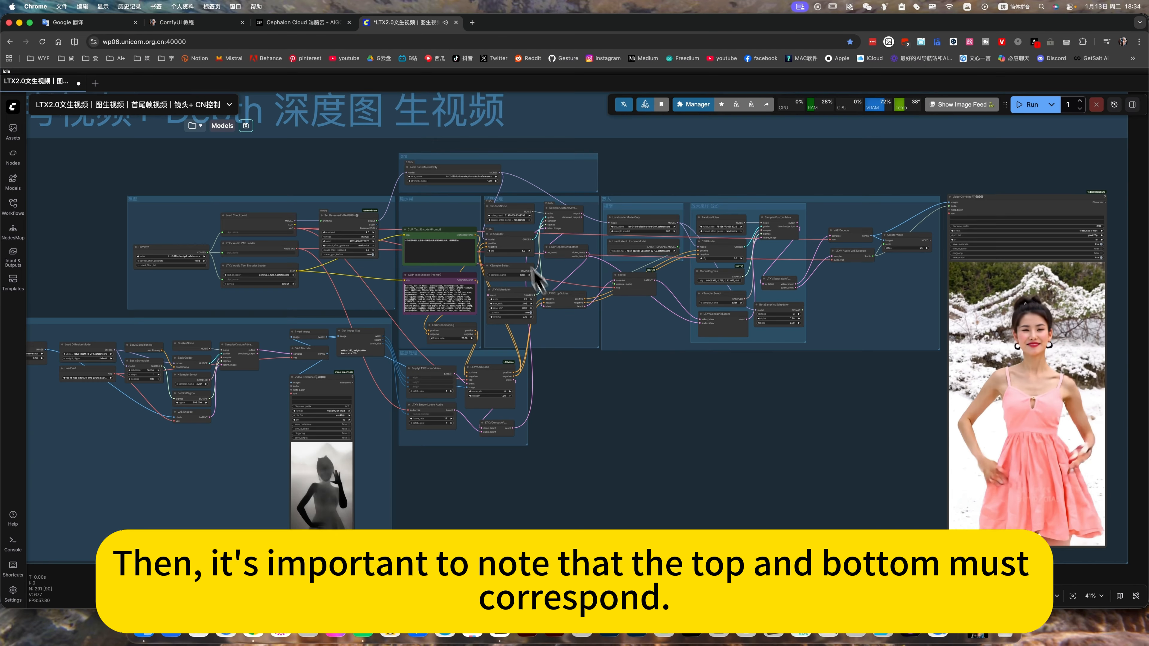
{"action": "scroll", "coordinate": [532, 245], "scroll_direction": "down", "scroll_amount": 2}
{"action": "scroll", "coordinate": [554, 262], "scroll_direction": "up", "scroll_amount": 10}
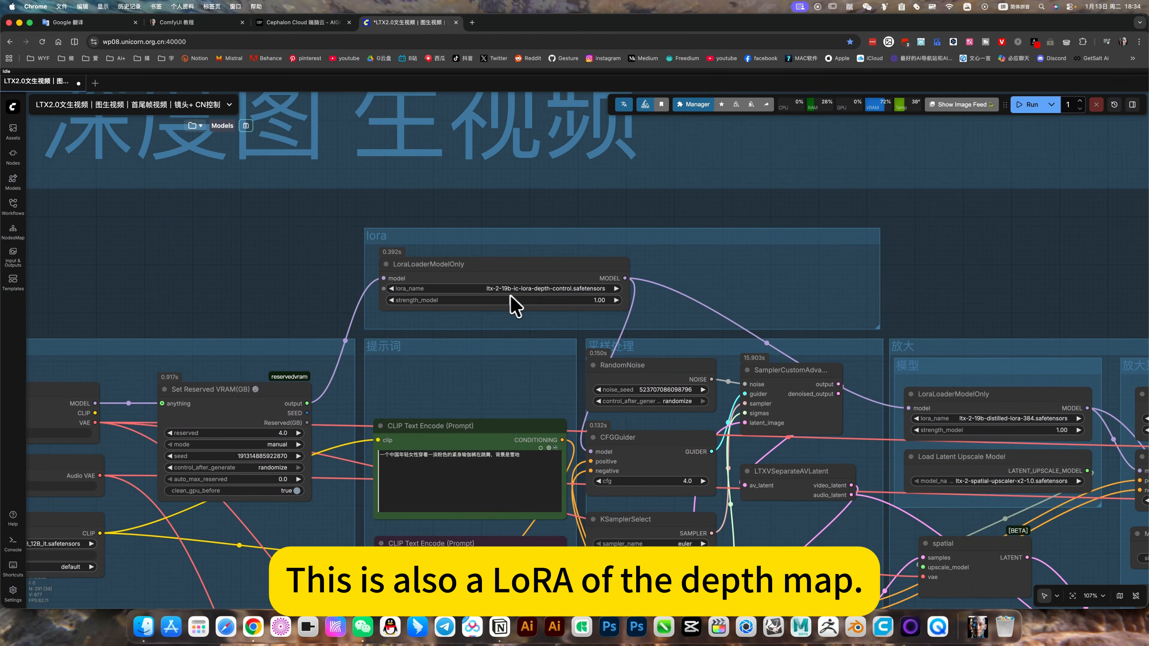
- Examine the Load Video frame cap and the Resize Image v2 dimensions in the Depth workflow's video import group
{"action": "scroll", "coordinate": [484, 385], "scroll_direction": "down", "scroll_amount": 20}
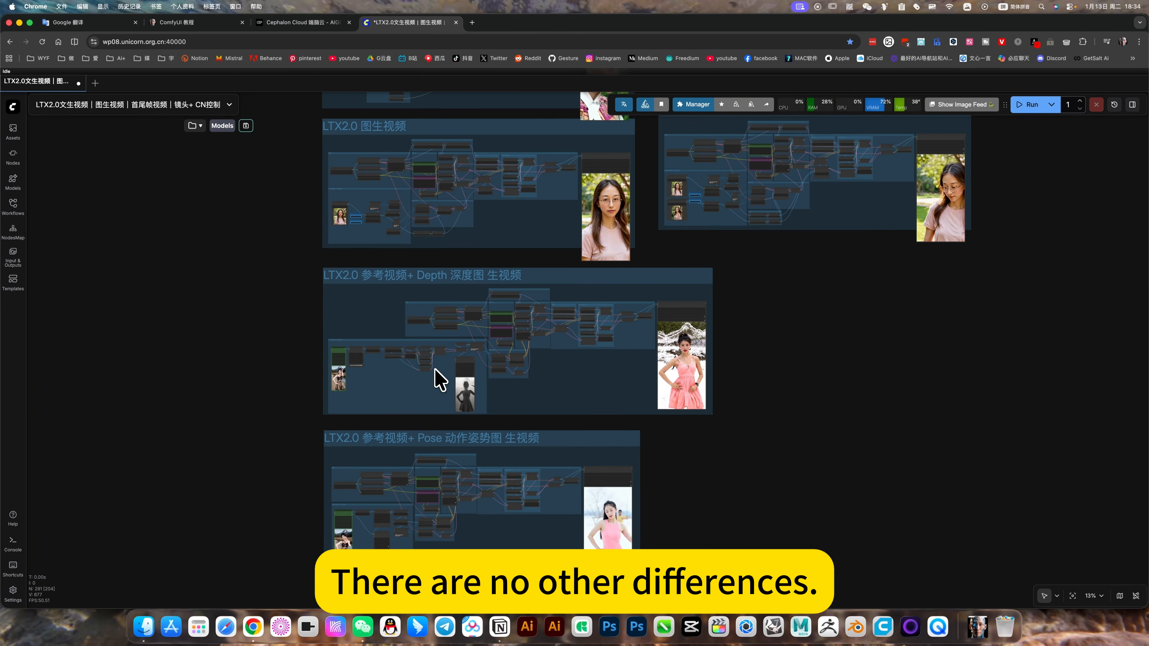
{"action": "scroll", "coordinate": [393, 414], "scroll_direction": "up", "scroll_amount": 20}
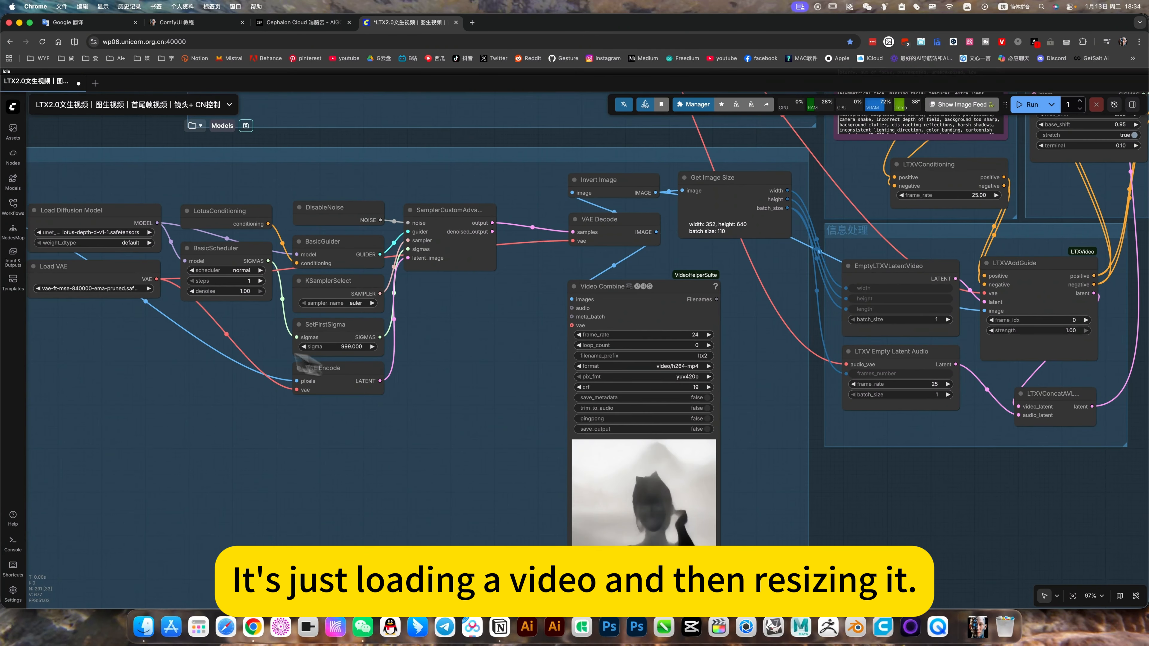
{"action": "scroll", "coordinate": [672, 392], "scroll_direction": "left", "scroll_amount": 5}
{"action": "left_click_drag", "start_coordinate": [271, 353], "coordinate": [366, 378]}
{"action": "scroll", "coordinate": [239, 303], "scroll_direction": "left", "scroll_amount": 5}
{"action": "scroll", "coordinate": [239, 304], "scroll_direction": "up", "scroll_amount": 2}
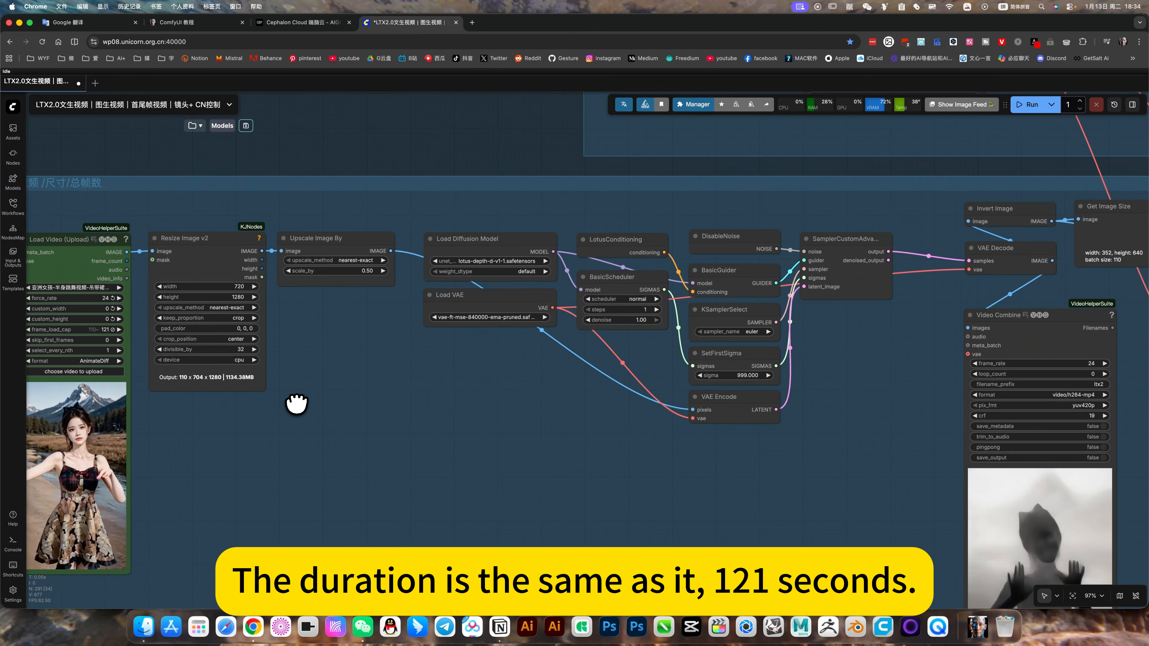
{"action": "scroll", "coordinate": [294, 410], "scroll_direction": "down", "scroll_amount": 3}
{"action": "scroll", "coordinate": [393, 405], "scroll_direction": "down", "scroll_amount": 2}
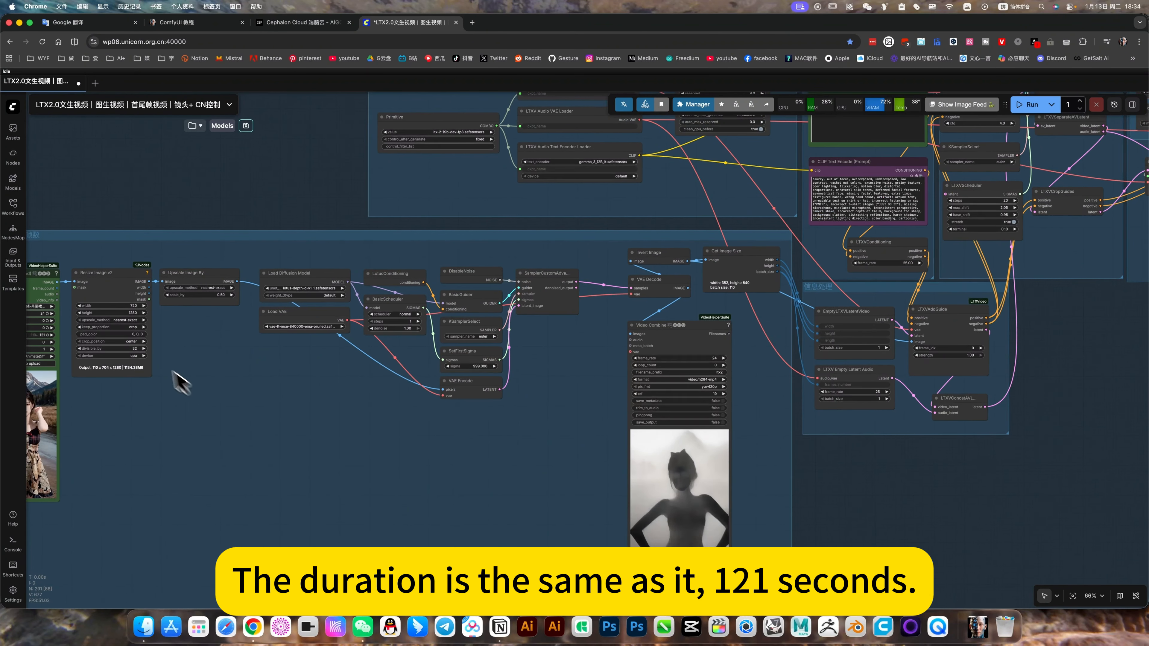
{"action": "scroll", "coordinate": [184, 390], "scroll_direction": "left", "scroll_amount": 5}
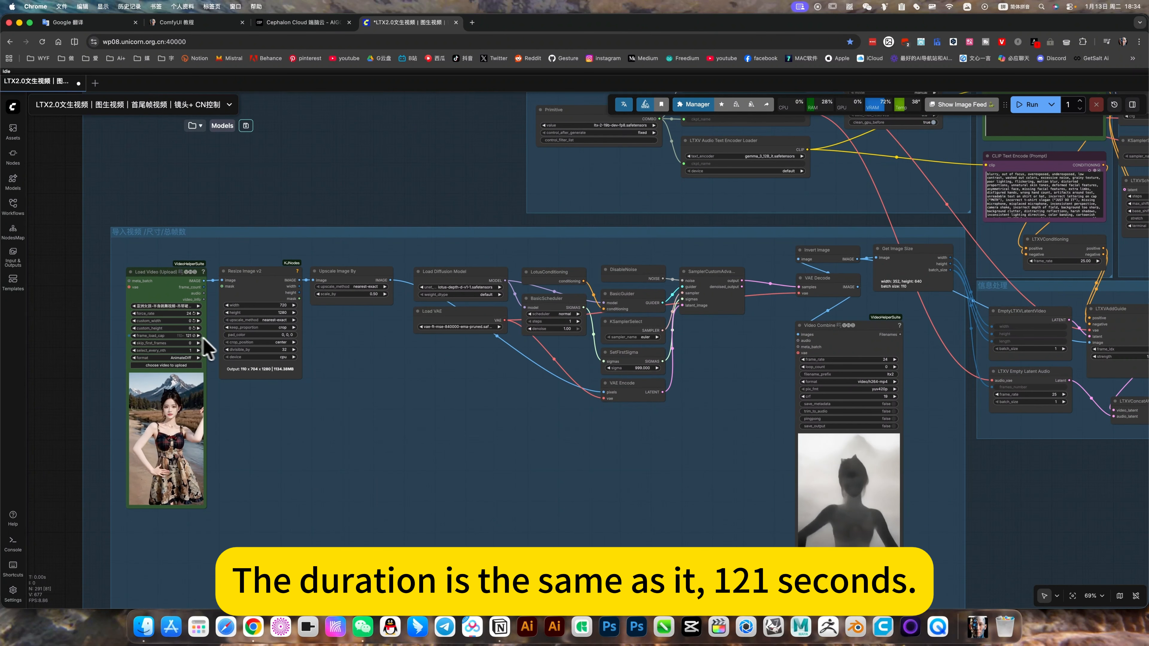
{"action": "scroll", "coordinate": [198, 339], "scroll_direction": "up", "scroll_amount": 10}
{"action": "scroll", "coordinate": [597, 389], "scroll_direction": "down", "scroll_amount": 7}
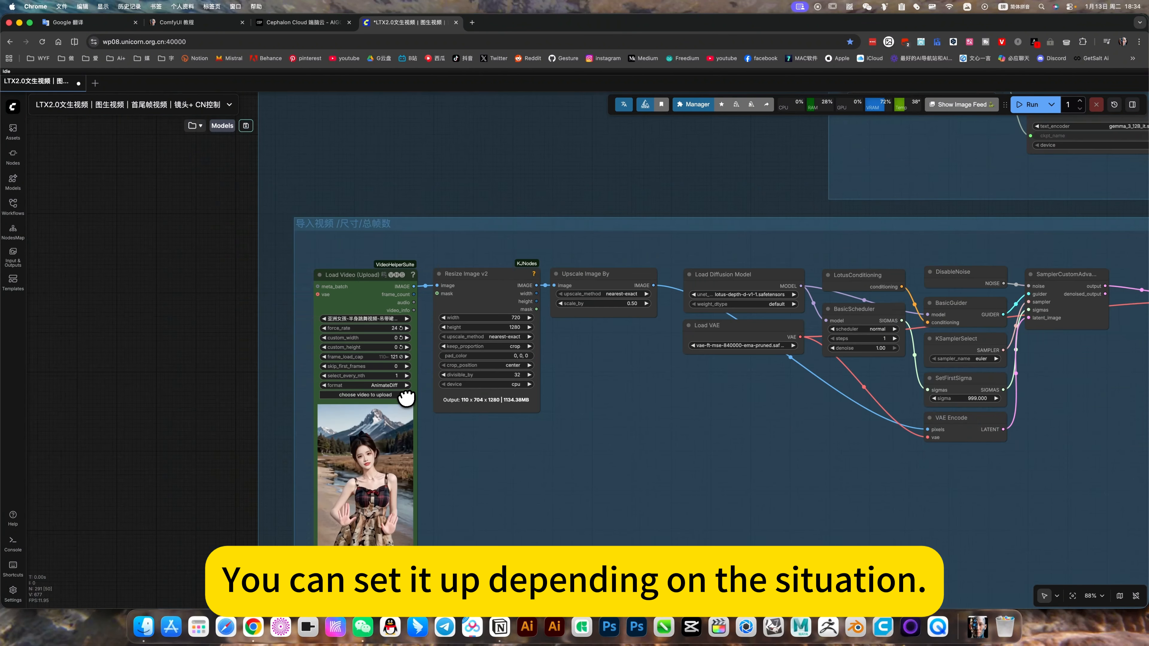
- Trace the Depth workflow's depth-map nodes through to the Video Combine preview and the empty latent video and audio nodes
{"action": "left_click_drag", "start_coordinate": [767, 523], "coordinate": [457, 478]}
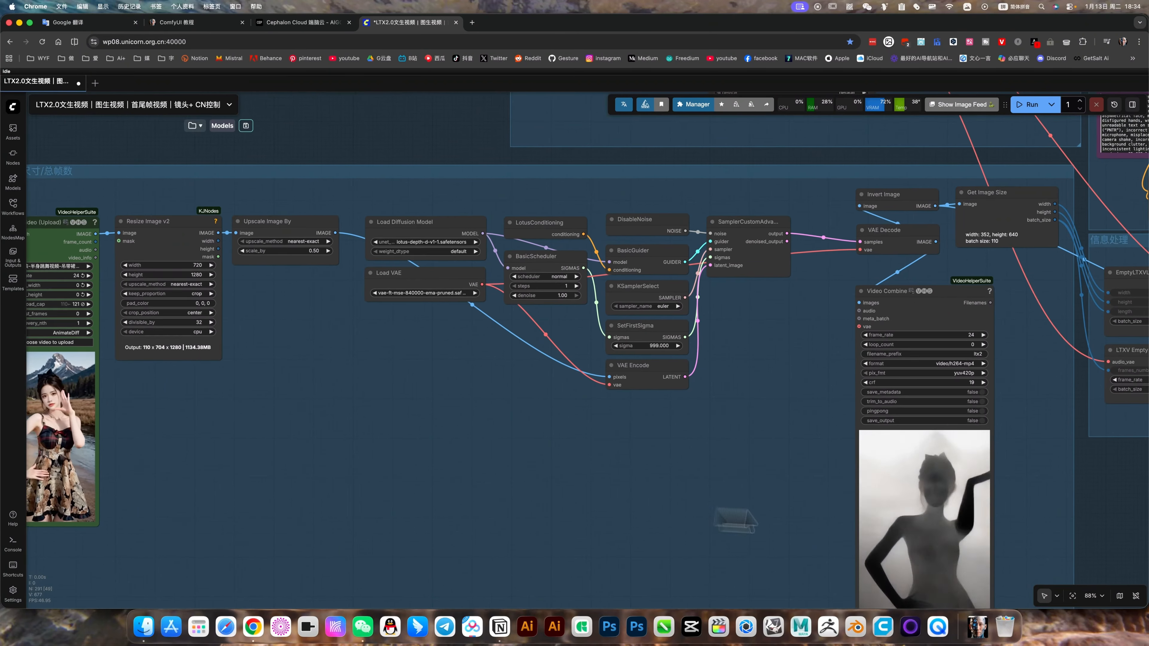
{"action": "left_click_drag", "start_coordinate": [1001, 539], "coordinate": [776, 531]}
{"action": "left_click_drag", "start_coordinate": [887, 305], "coordinate": [700, 318]}
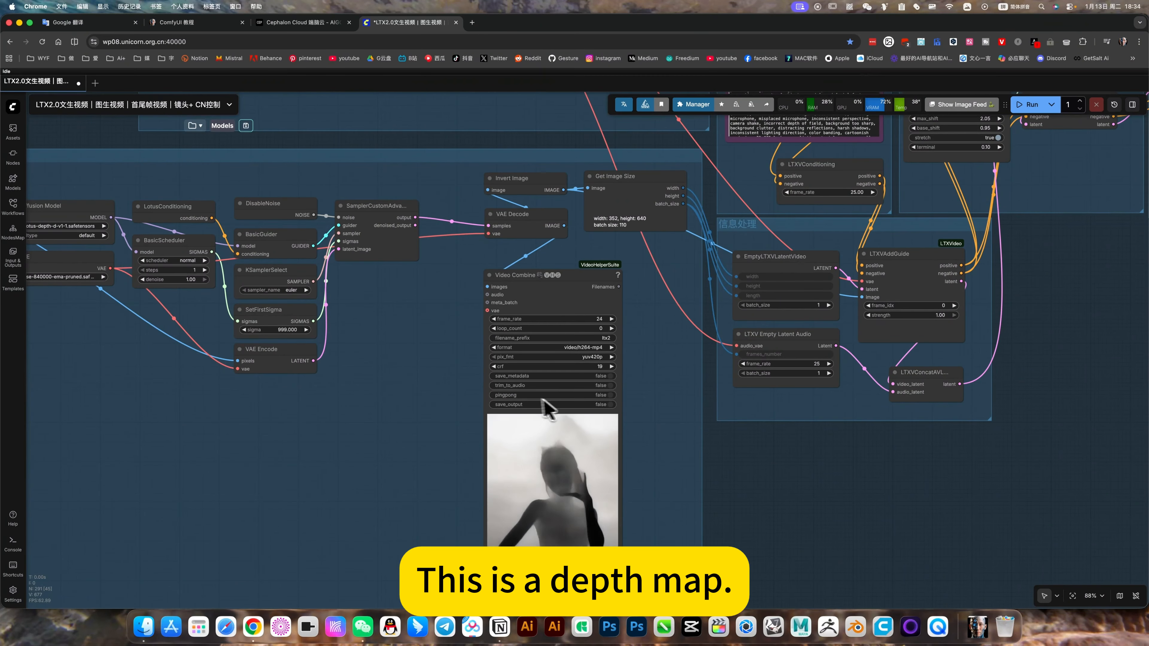
{"action": "left_click_drag", "start_coordinate": [623, 404], "coordinate": [523, 386]}
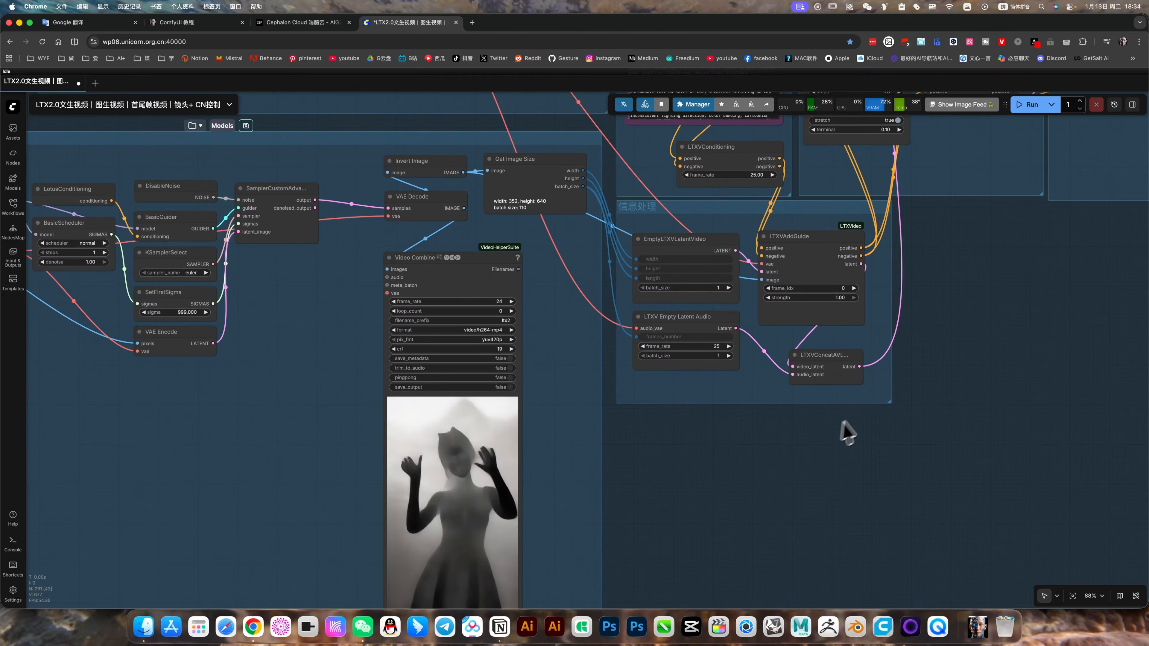
{"action": "left_click_drag", "start_coordinate": [963, 395], "coordinate": [889, 443]}
- Read the positive CLIP Text Encode prompt in the Depth workflow, including its clothing and background description
{"action": "scroll", "coordinate": [992, 387], "scroll_direction": "down", "scroll_amount": 1}
{"action": "scroll", "coordinate": [889, 442], "scroll_direction": "down", "scroll_amount": 6}
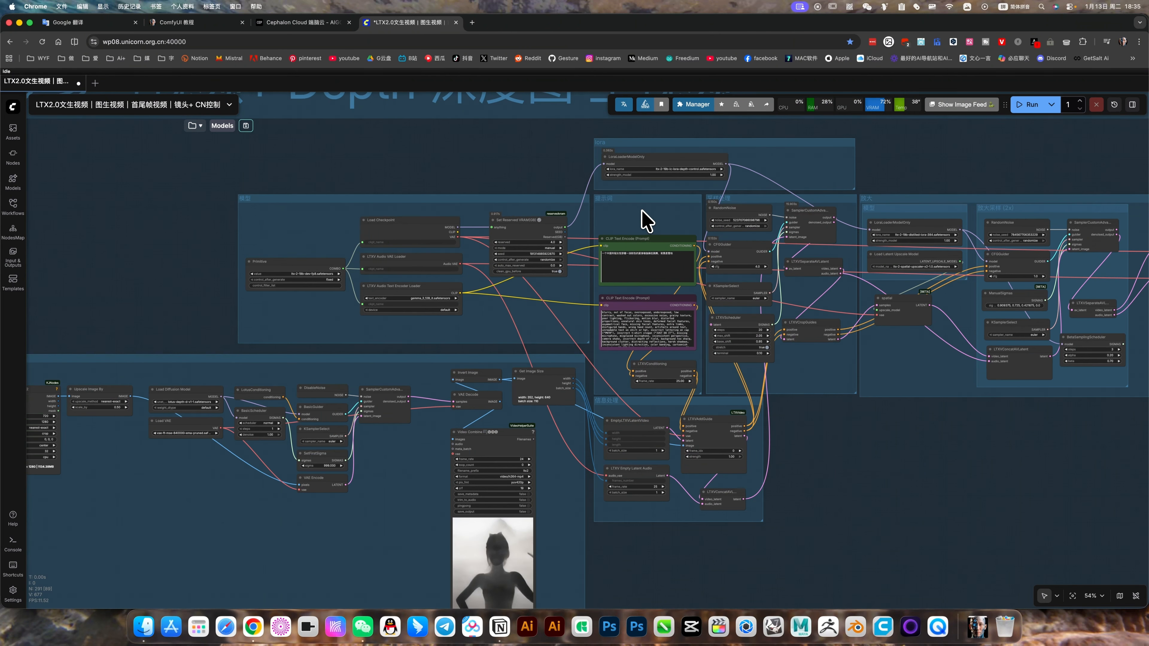
{"action": "scroll", "coordinate": [645, 223], "scroll_direction": "up", "scroll_amount": 7}
{"action": "scroll", "coordinate": [685, 359], "scroll_direction": "up", "scroll_amount": 4}
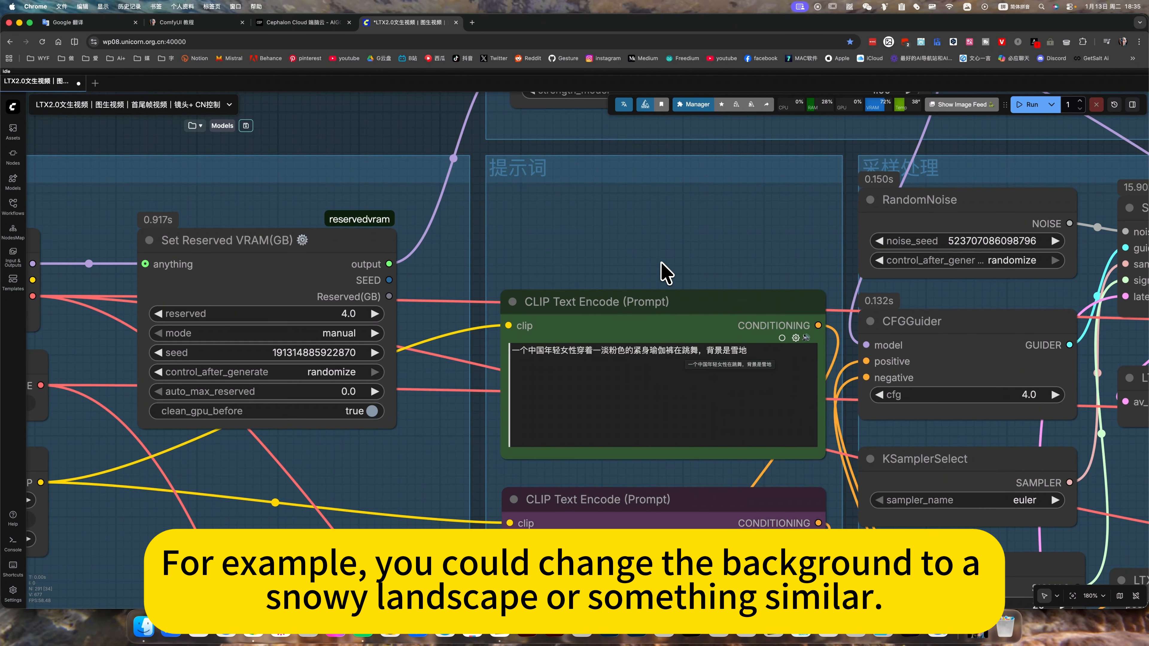
{"action": "scroll", "coordinate": [666, 270], "scroll_direction": "down", "scroll_amount": 3}
{"action": "scroll", "coordinate": [665, 271], "scroll_direction": "up", "scroll_amount": 4}
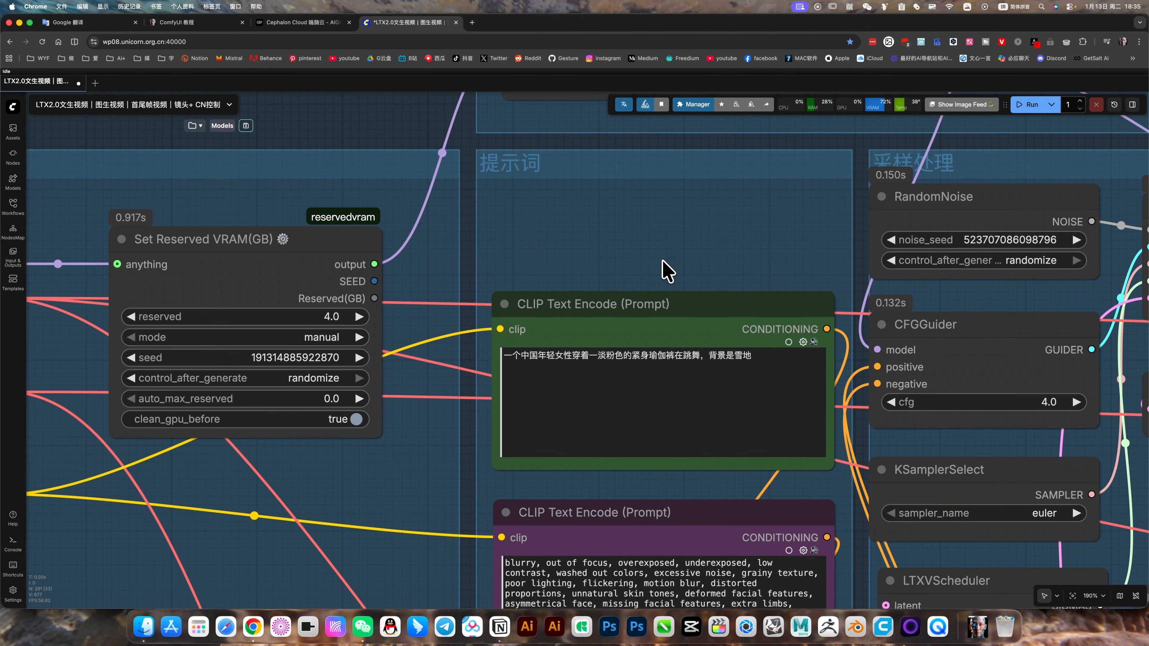
{"action": "scroll", "coordinate": [673, 273], "scroll_direction": "down", "scroll_amount": 3}
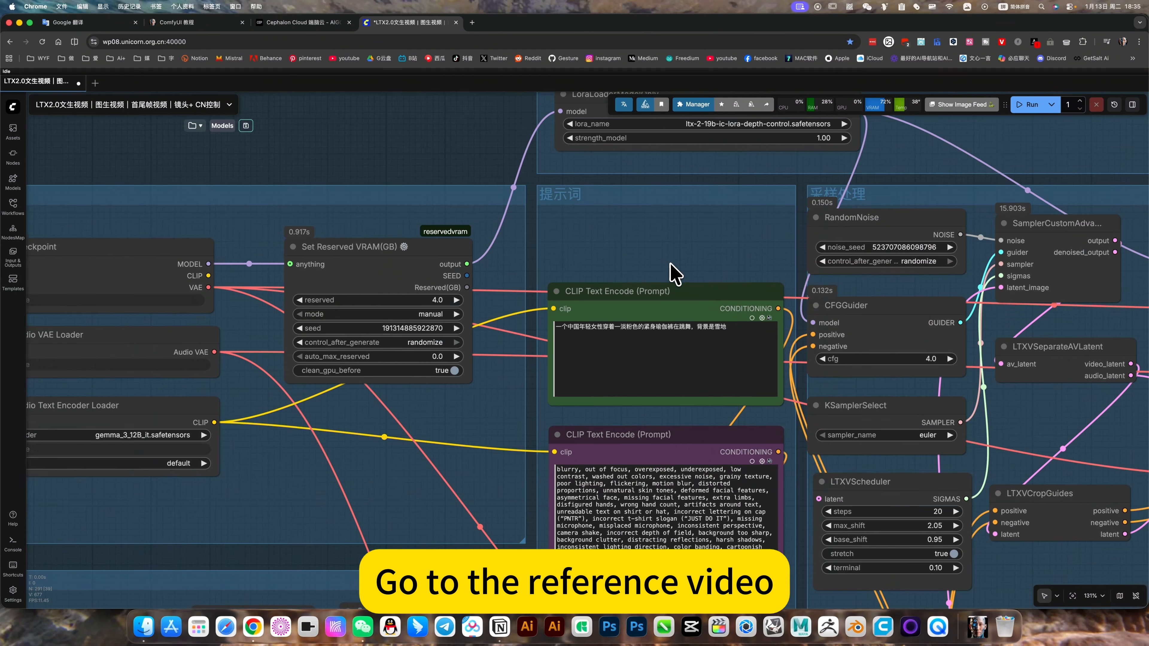
{"action": "scroll", "coordinate": [656, 416], "scroll_direction": "up", "scroll_amount": 5}
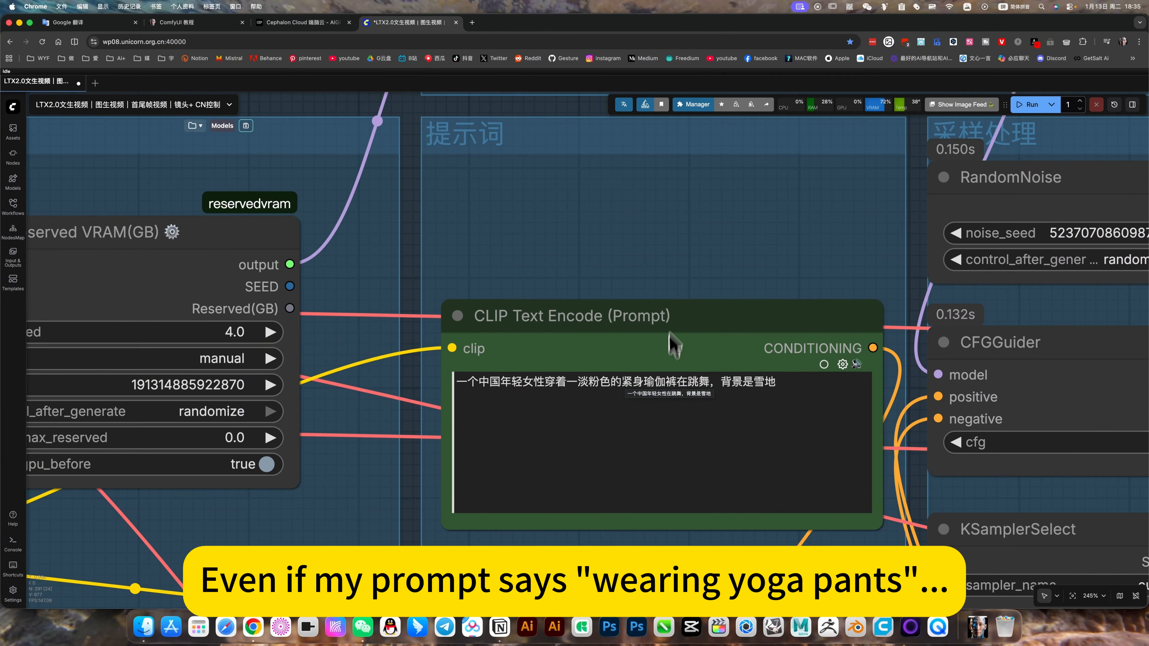
- Compare the clothing in the depth-map preview with the generated video in the Depth workflow
{"action": "scroll", "coordinate": [683, 294], "scroll_direction": "down", "scroll_amount": 10}
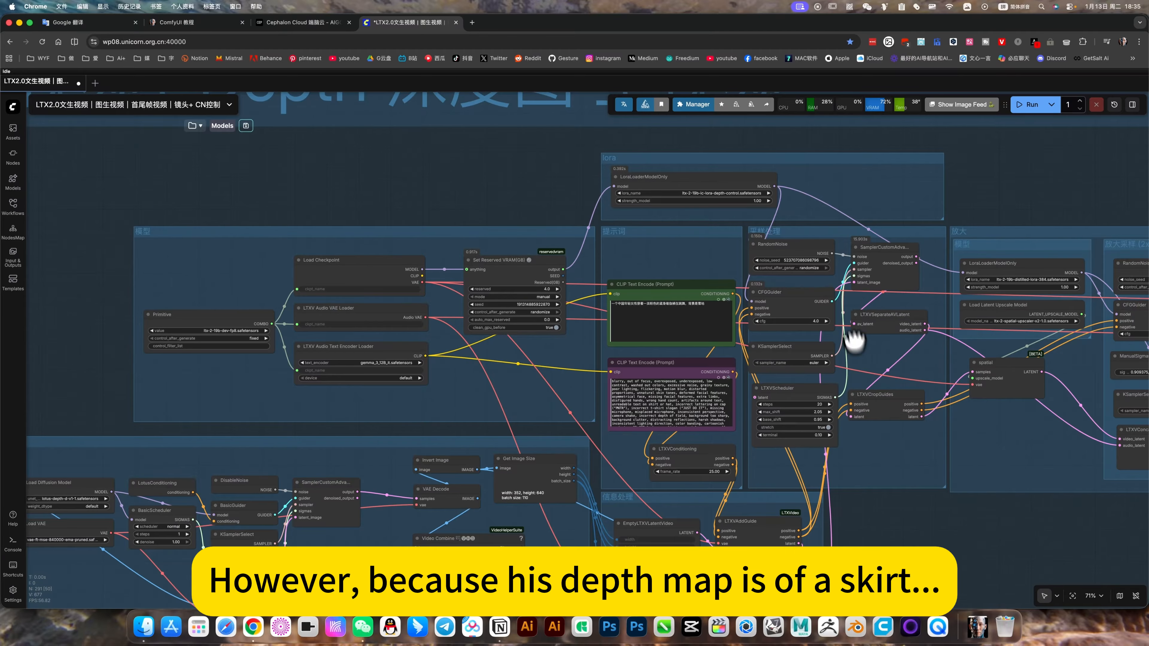
{"action": "scroll", "coordinate": [796, 349], "scroll_direction": "down", "scroll_amount": 8}
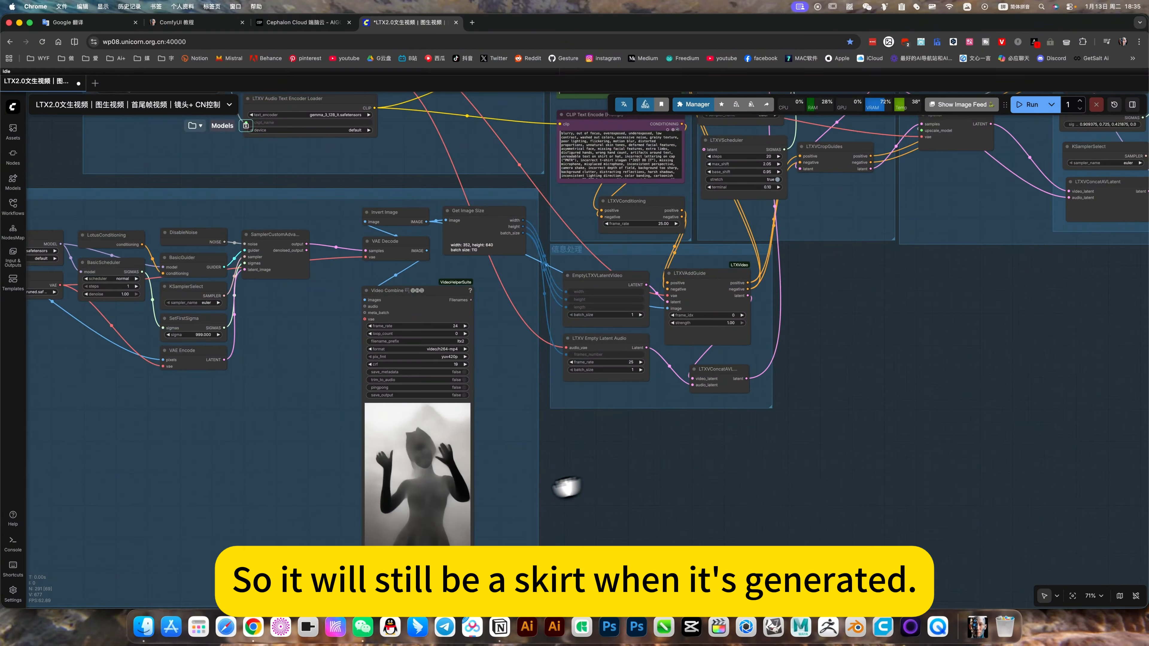
{"action": "scroll", "coordinate": [892, 503], "scroll_direction": "right", "scroll_amount": 15}
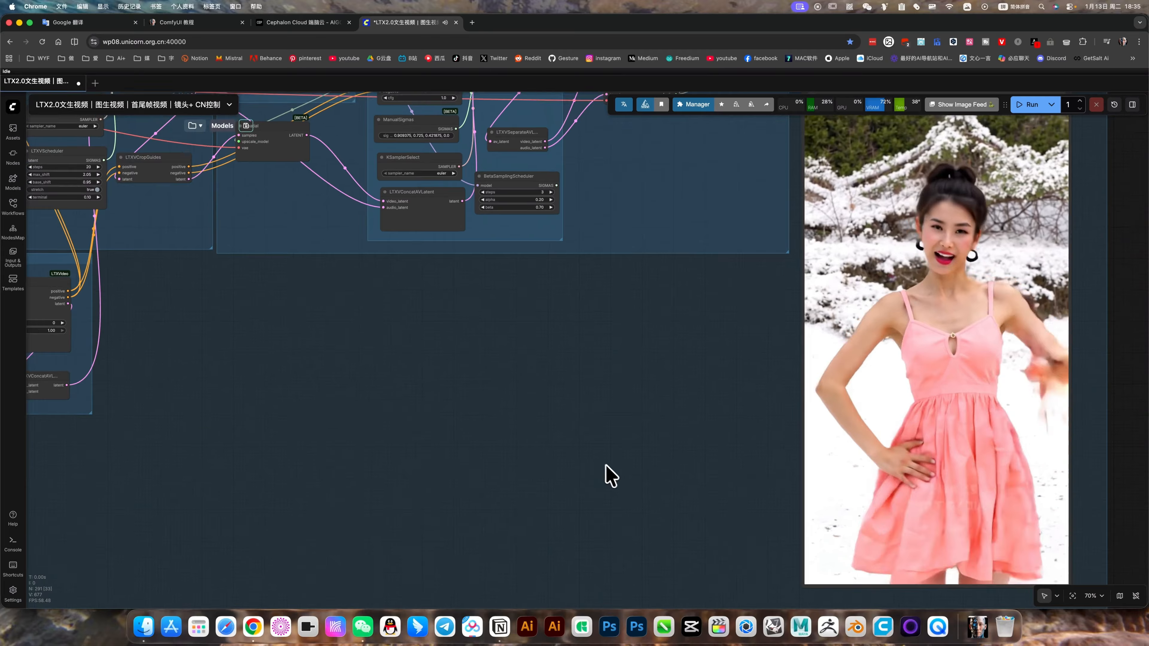
{"action": "scroll", "coordinate": [587, 466], "scroll_direction": "down", "scroll_amount": 5}
{"action": "scroll", "coordinate": [666, 436], "scroll_direction": "right", "scroll_amount": 5}
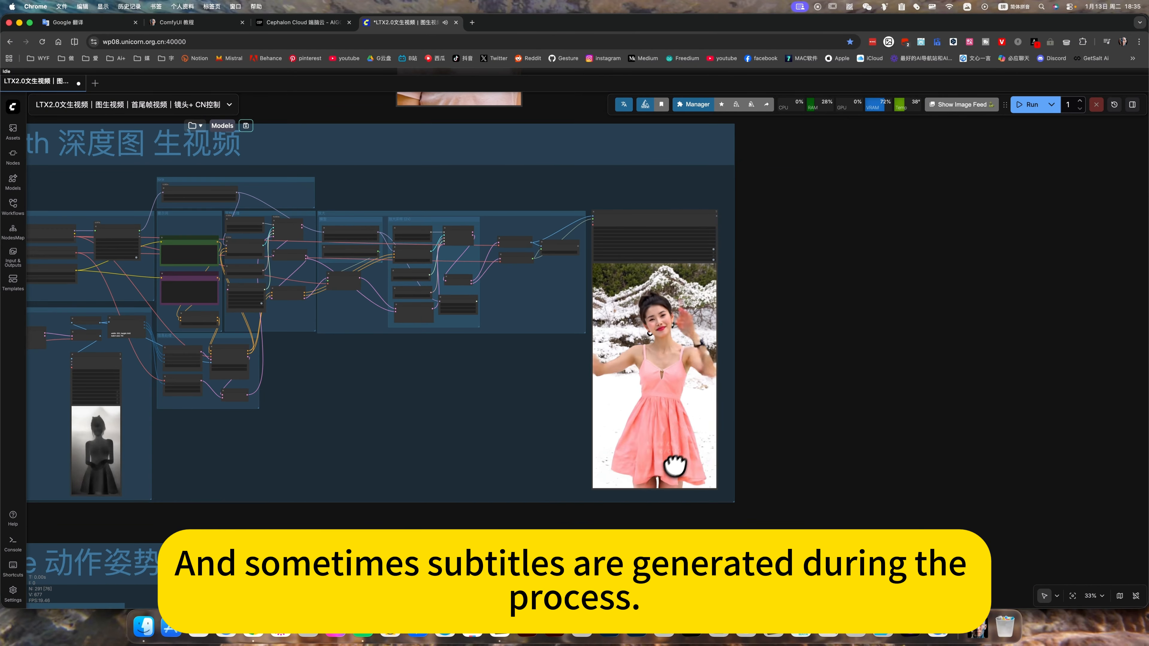
{"action": "scroll", "coordinate": [653, 476], "scroll_direction": "up", "scroll_amount": 9}
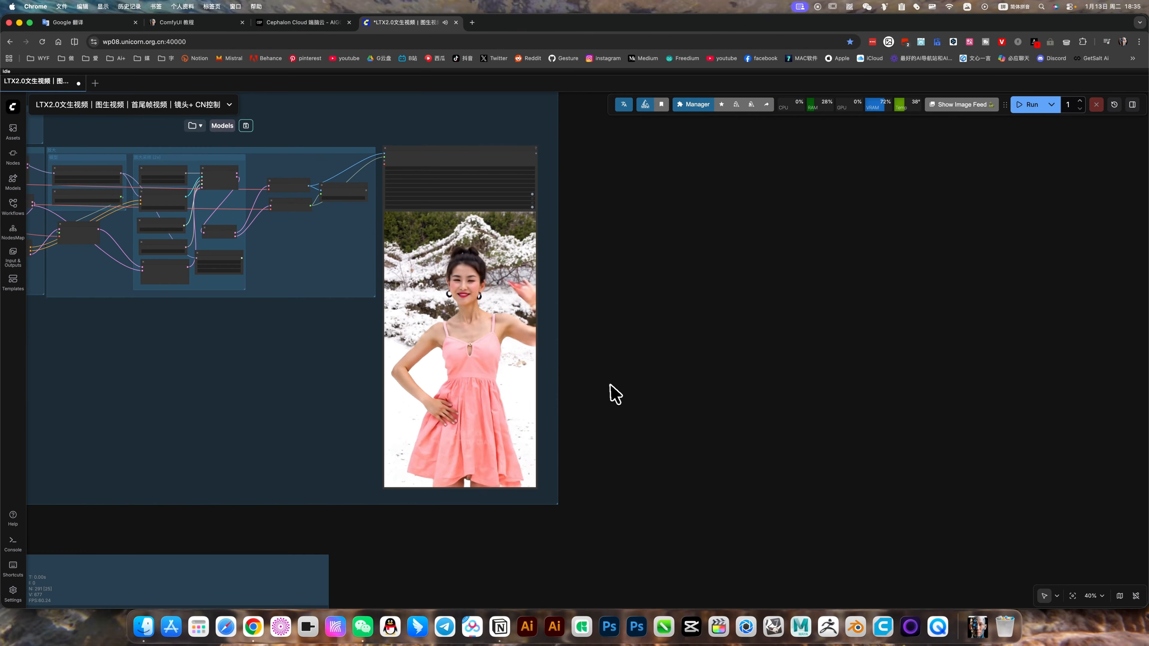
{"action": "scroll", "coordinate": [734, 396], "scroll_direction": "left", "scroll_amount": 5}
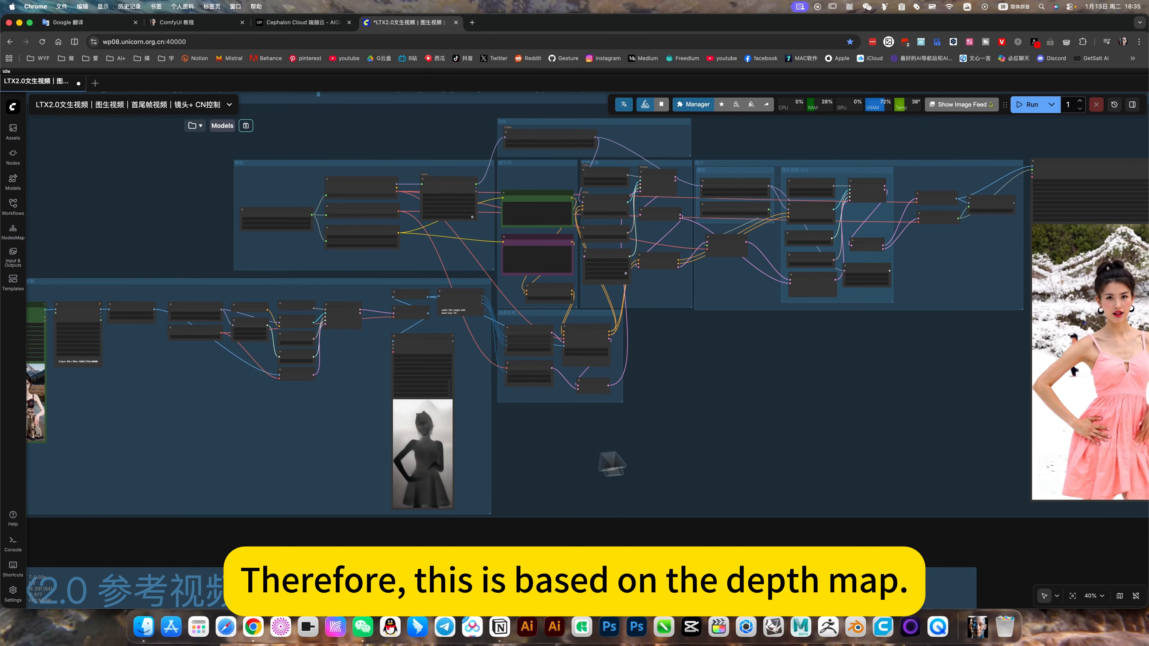
- Re-examine the prompt nodes and their connections in the Depth workflow
{"action": "scroll", "coordinate": [508, 188], "scroll_direction": "up", "scroll_amount": 1}
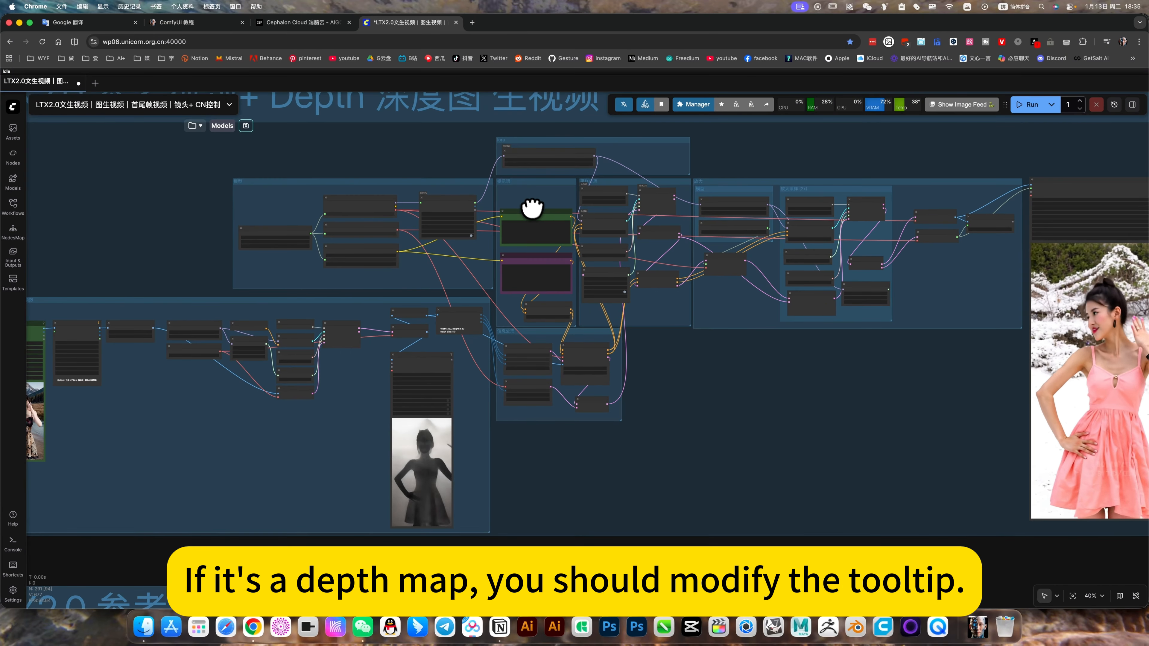
{"action": "scroll", "coordinate": [535, 221], "scroll_direction": "up", "scroll_amount": 1}
{"action": "scroll", "coordinate": [536, 221], "scroll_direction": "up", "scroll_amount": 6}
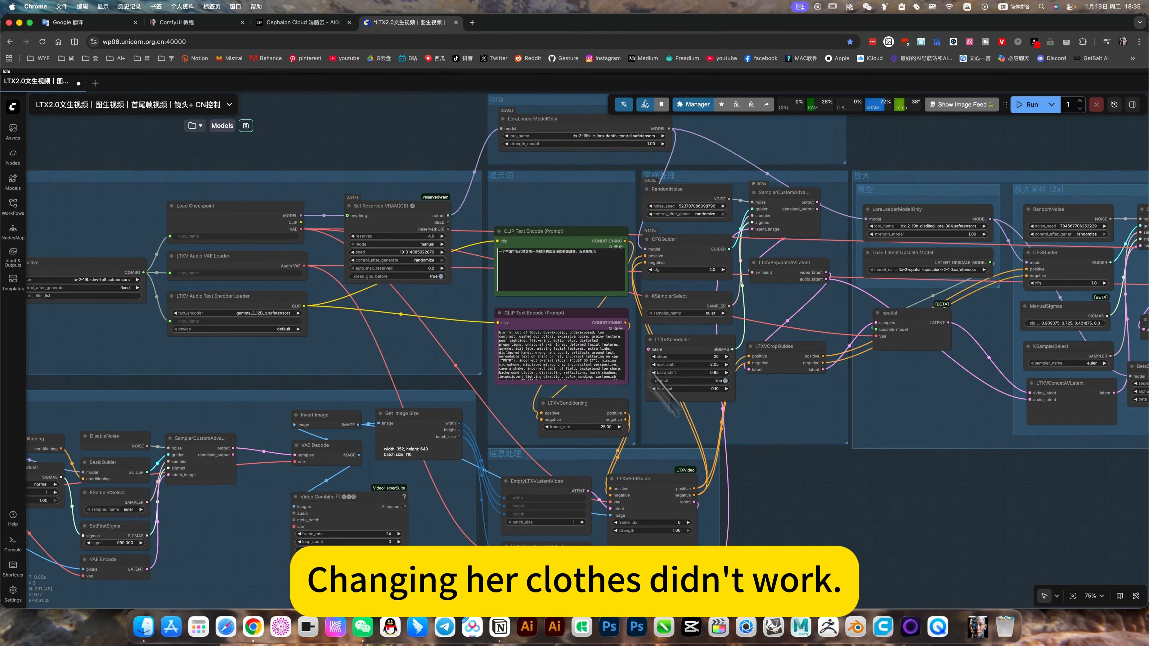
{"action": "scroll", "coordinate": [855, 551], "scroll_direction": "down", "scroll_amount": 9}
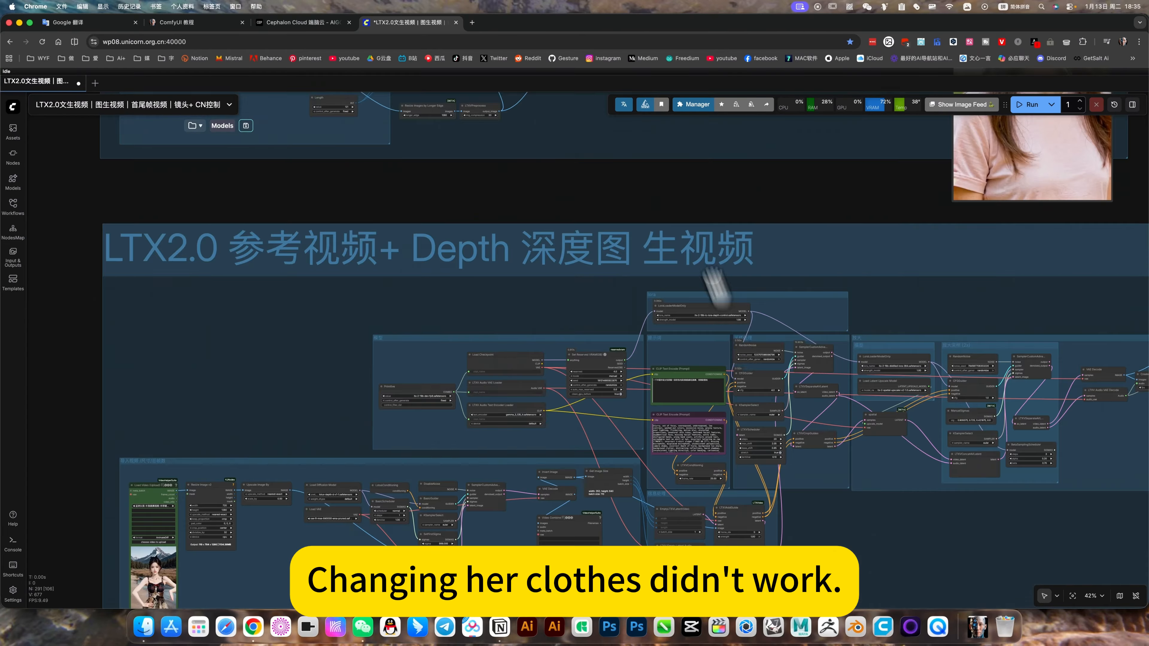
- Go to the reference video plus Pose workflow and inspect its pose-control LoraLoaderModelOnly node
{"action": "left_click_drag", "start_coordinate": [664, 320], "coordinate": [556, 108]}
{"action": "left_click_drag", "start_coordinate": [666, 572], "coordinate": [580, 378]}
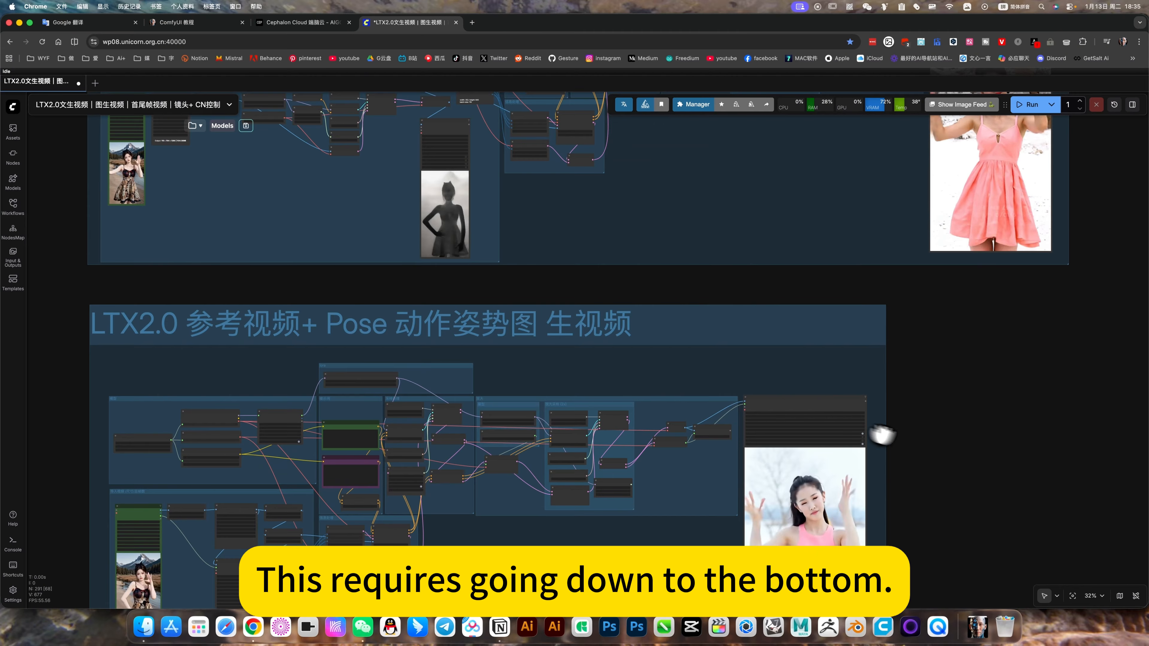
{"action": "left_click_drag", "start_coordinate": [237, 642], "coordinate": [393, 534]}
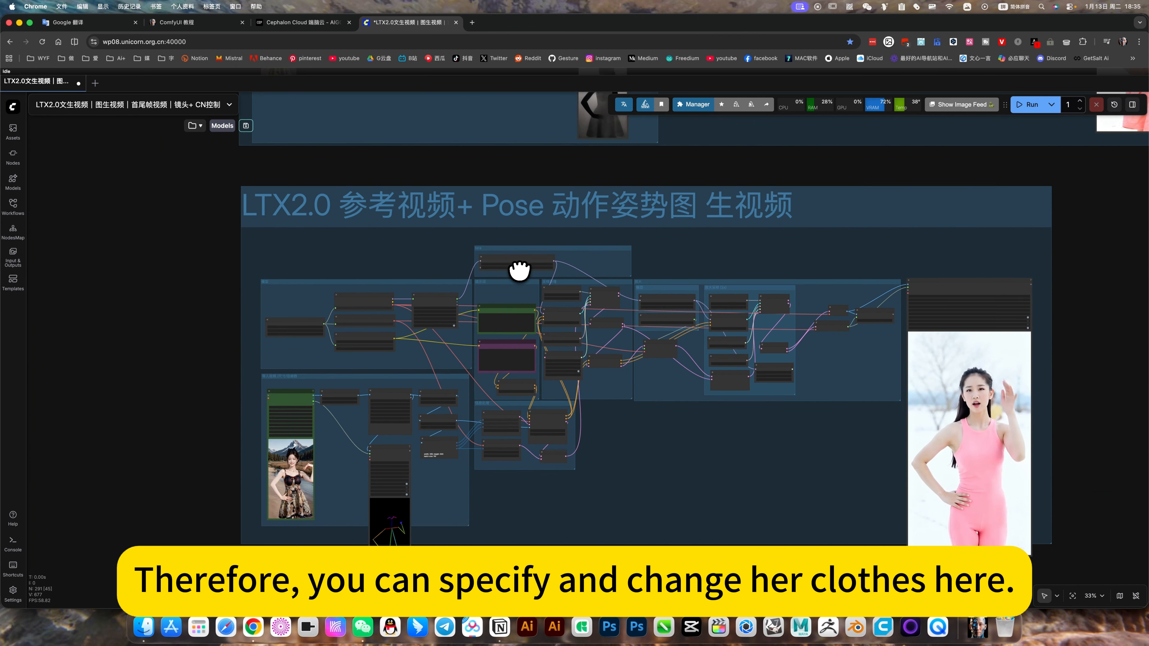
{"action": "scroll", "coordinate": [520, 270], "scroll_direction": "up", "scroll_amount": 10}
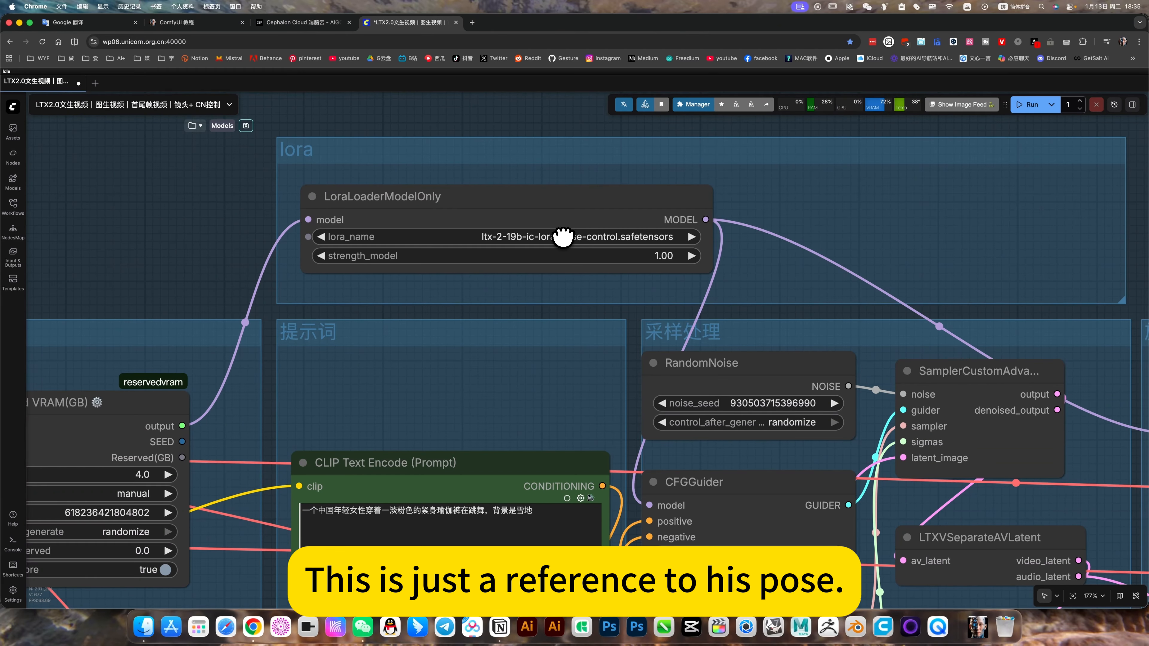
{"action": "scroll", "coordinate": [500, 323], "scroll_direction": "down", "scroll_amount": 4}
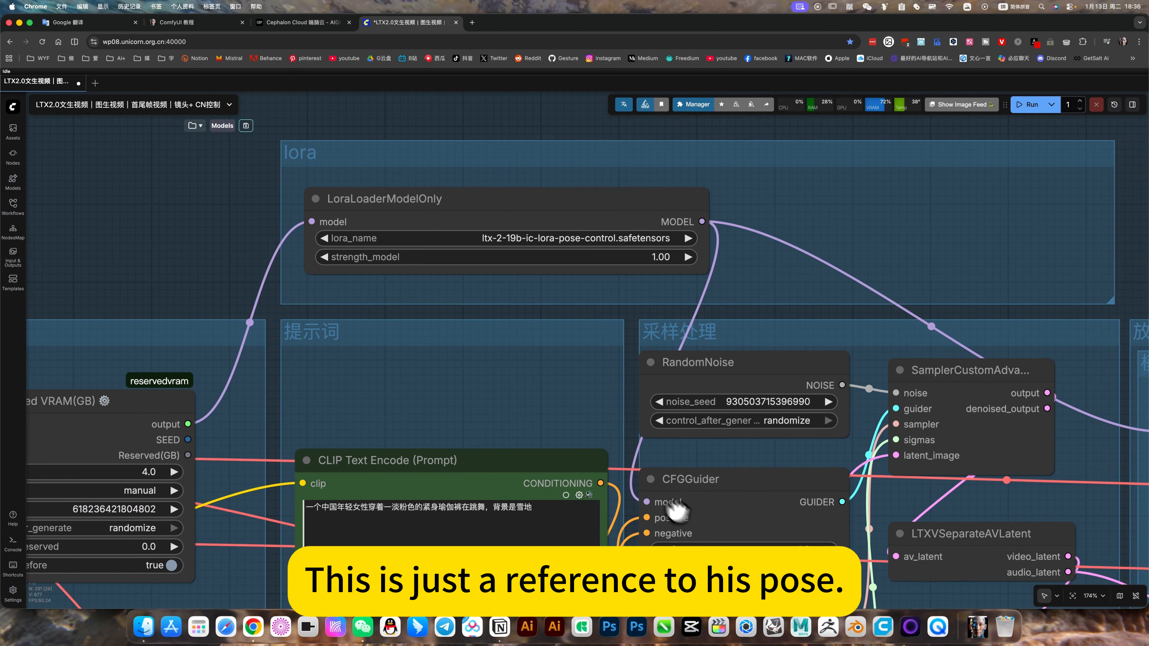
- View the Pose workflow's generated video and the pose skeleton preview beside its reference video
{"action": "scroll", "coordinate": [372, 259], "scroll_direction": "down", "scroll_amount": 10}
{"action": "scroll", "coordinate": [372, 259], "scroll_direction": "right", "scroll_amount": 10}
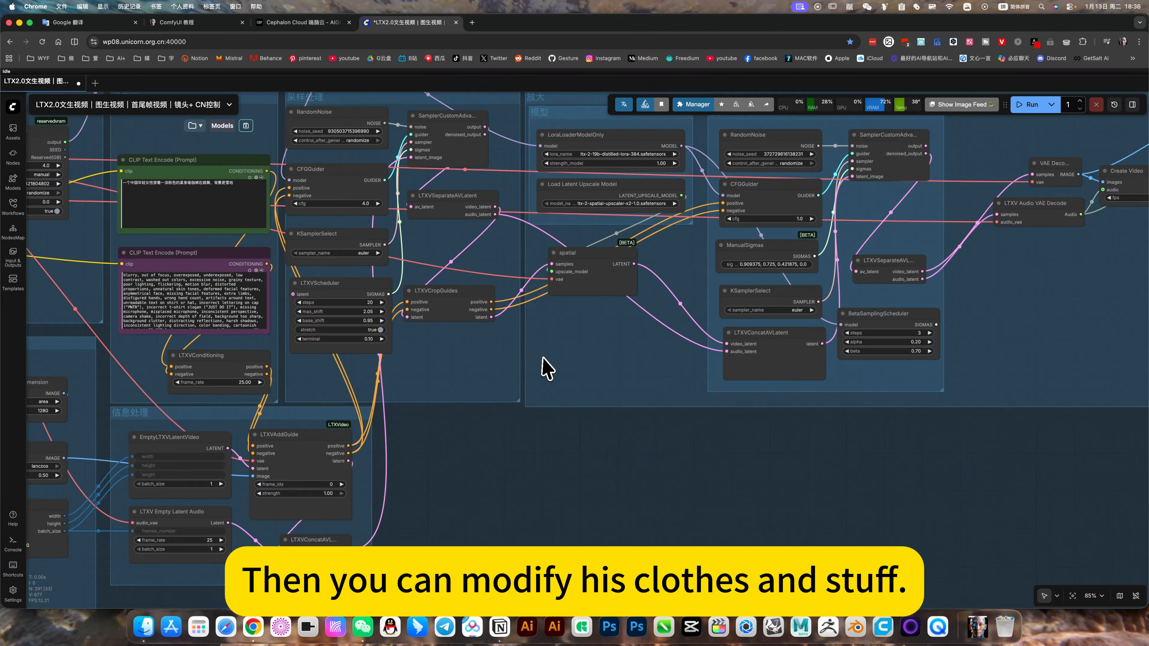
{"action": "left_click_drag", "start_coordinate": [597, 391], "coordinate": [570, 373]}
{"action": "scroll", "coordinate": [570, 373], "scroll_direction": "down", "scroll_amount": 7}
{"action": "left_click_drag", "start_coordinate": [964, 589], "coordinate": [921, 567]}
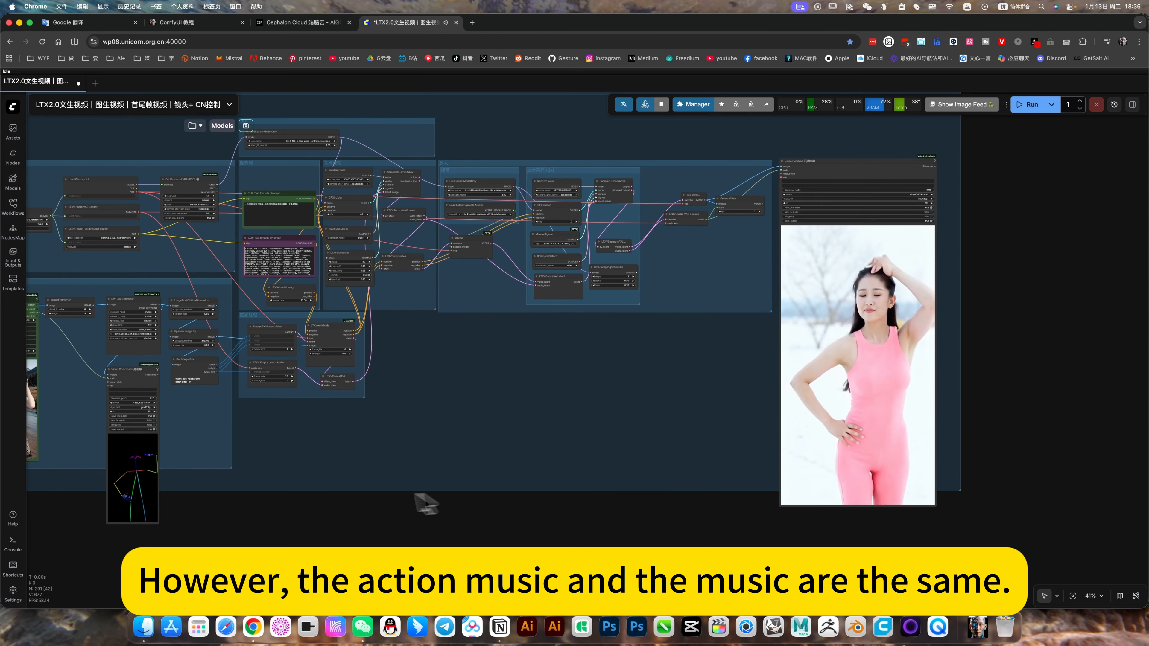
{"action": "left_click_drag", "start_coordinate": [163, 491], "coordinate": [416, 475]}
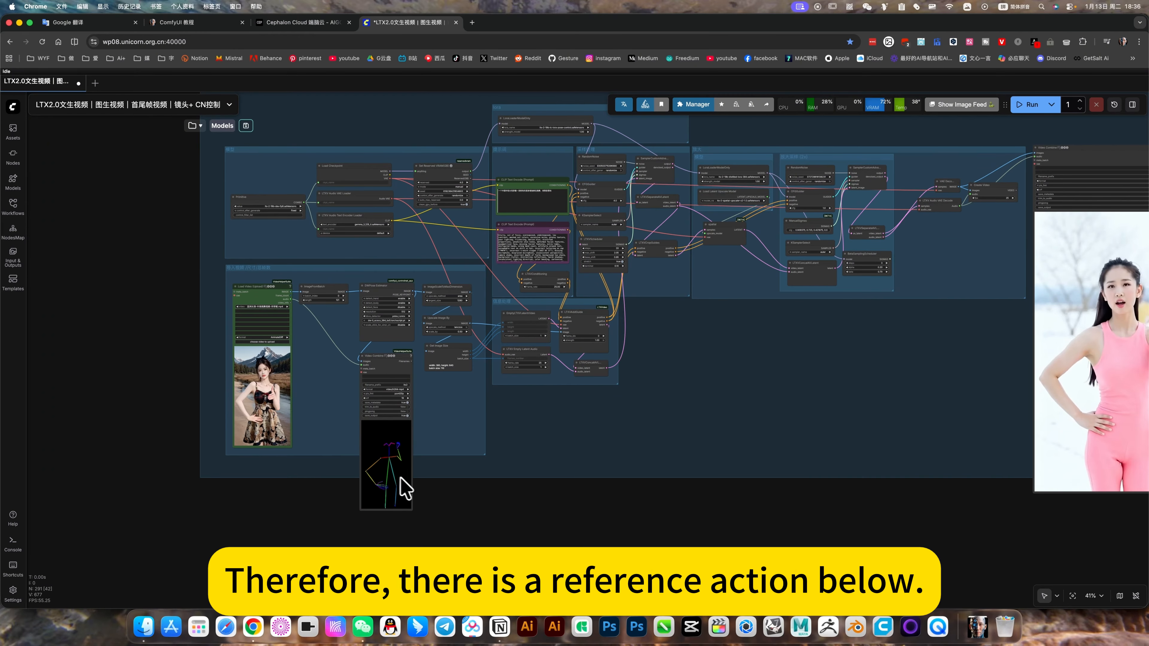
{"action": "scroll", "coordinate": [572, 429], "scroll_direction": "down", "scroll_amount": 5}
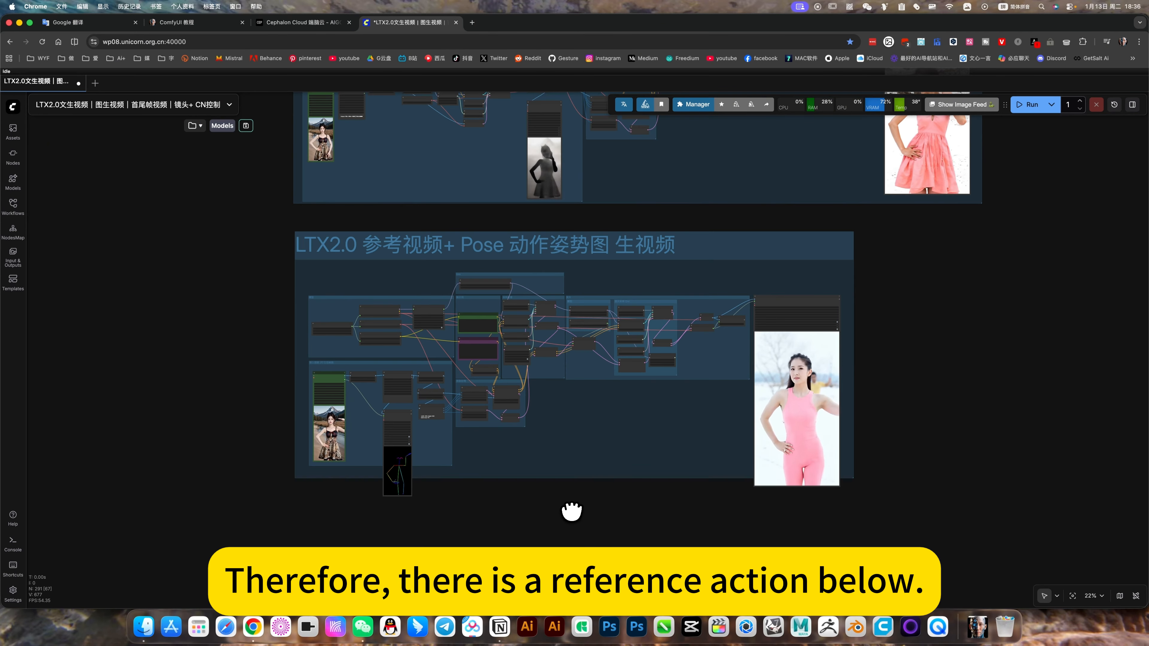
- Look over the Depth and Pose reference-video workflows together, ending on an overview of all LTX2.0 workflow groups and their video outputs
{"action": "scroll", "coordinate": [628, 354], "scroll_direction": "down", "scroll_amount": 3}
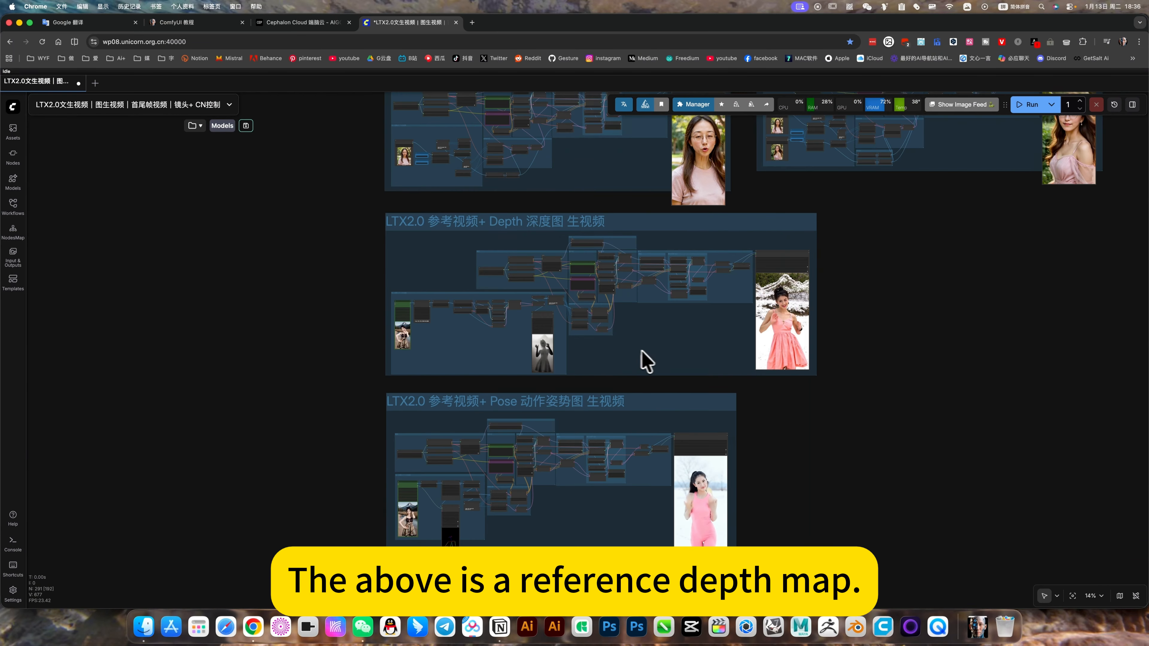
{"action": "left_click_drag", "start_coordinate": [588, 436], "coordinate": [593, 404]}
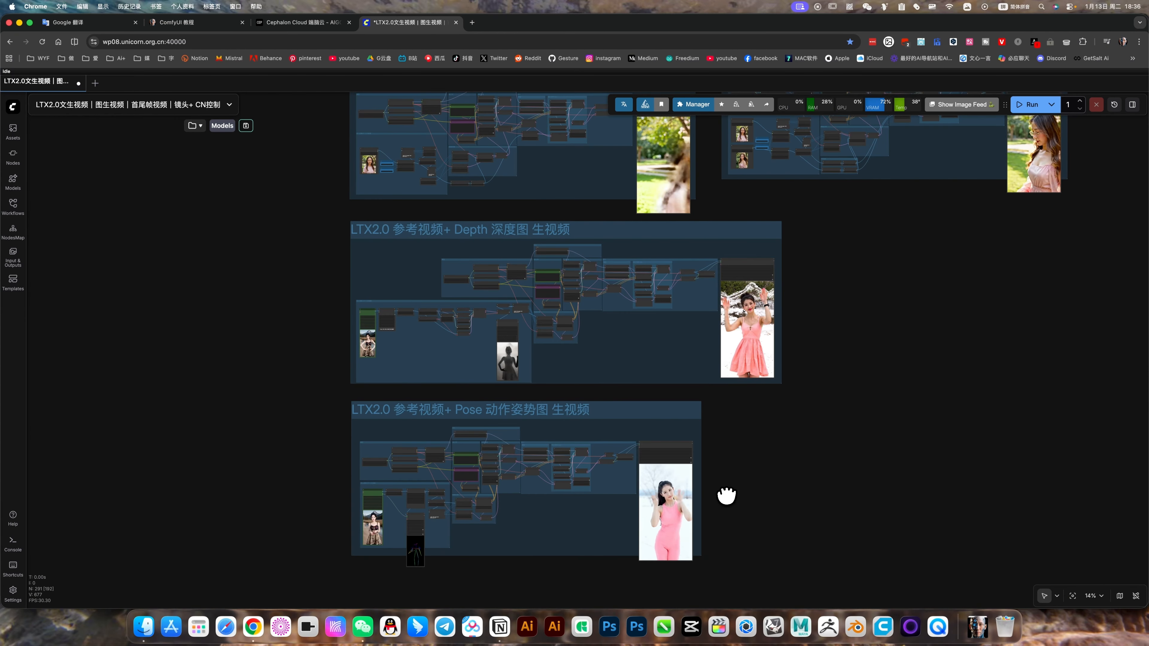
{"action": "scroll", "coordinate": [727, 497], "scroll_direction": "right", "scroll_amount": 5}
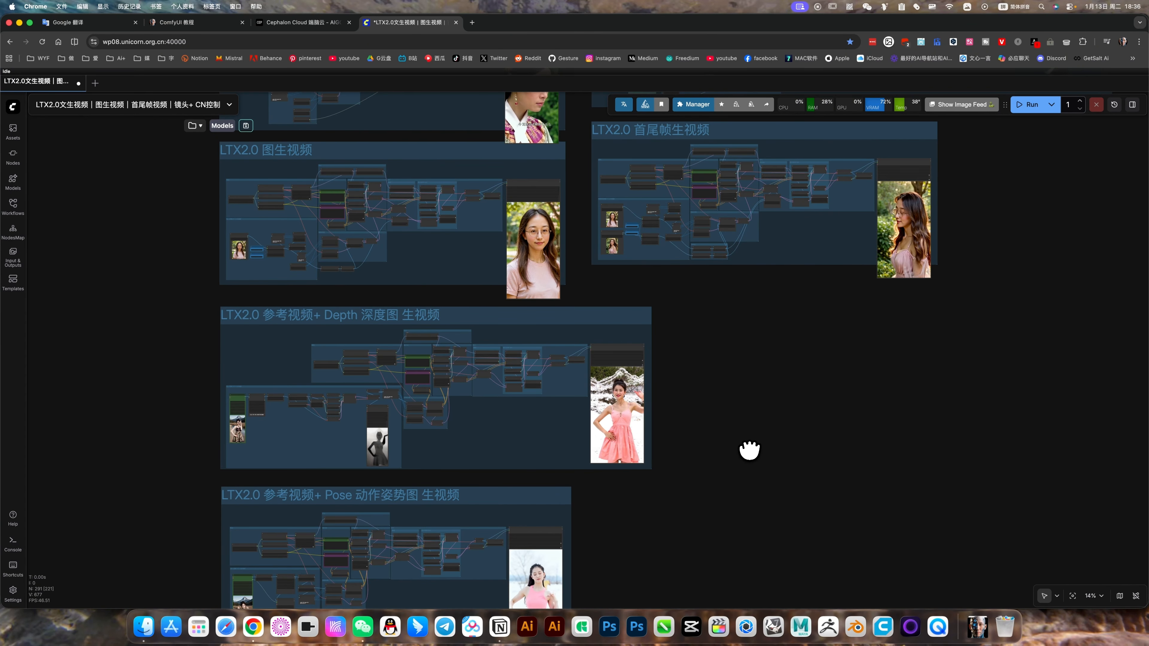
{"action": "scroll", "coordinate": [751, 447], "scroll_direction": "up", "scroll_amount": 5}
{"action": "scroll", "coordinate": [752, 453], "scroll_direction": "down", "scroll_amount": 3}
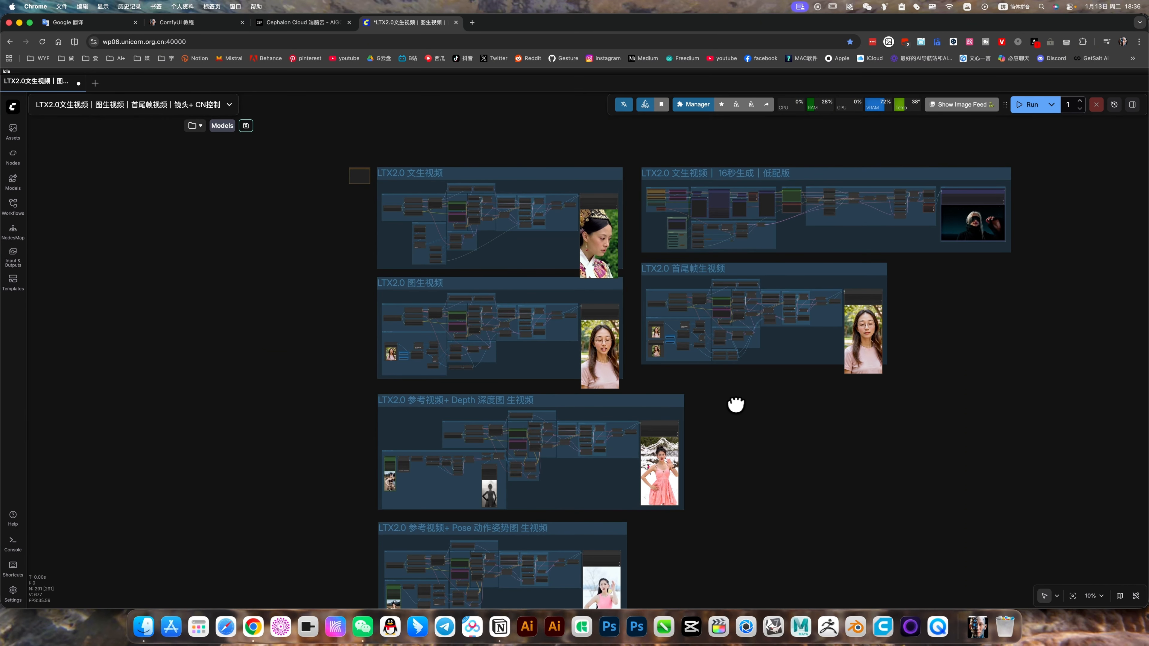
{"action": "scroll", "coordinate": [718, 406], "scroll_direction": "down", "scroll_amount": 3}
{"action": "scroll", "coordinate": [714, 408], "scroll_direction": "right", "scroll_amount": 1}
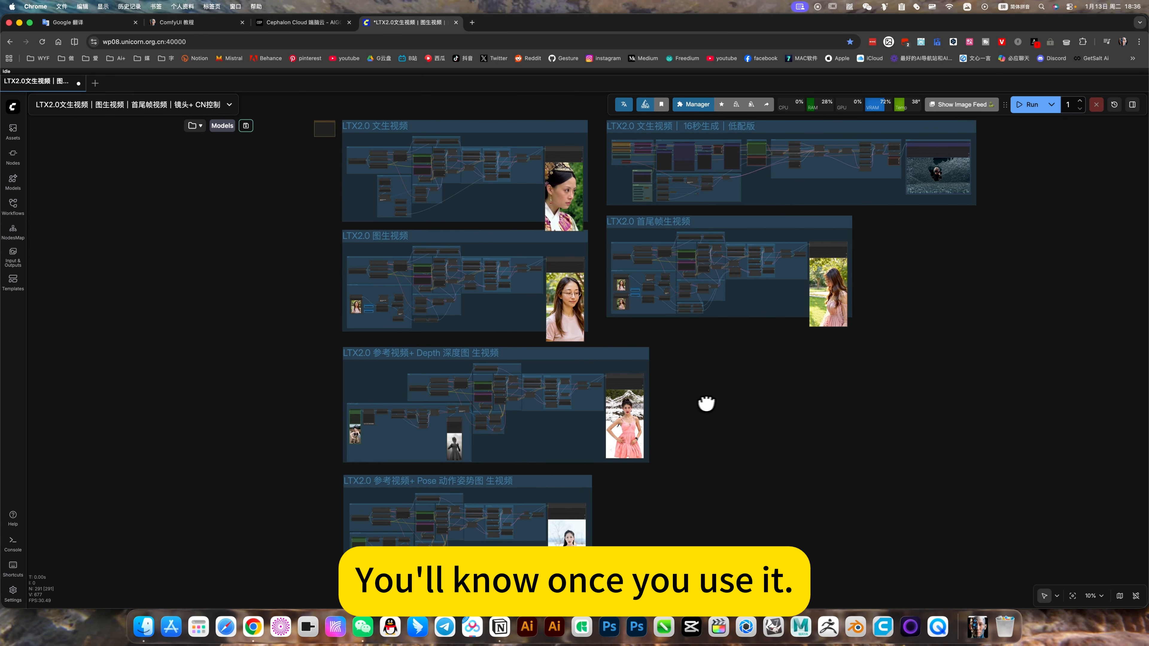
{"action": "scroll", "coordinate": [688, 411], "scroll_direction": "right", "scroll_amount": 3}
{"action": "scroll", "coordinate": [688, 410], "scroll_direction": "right", "scroll_amount": 2}
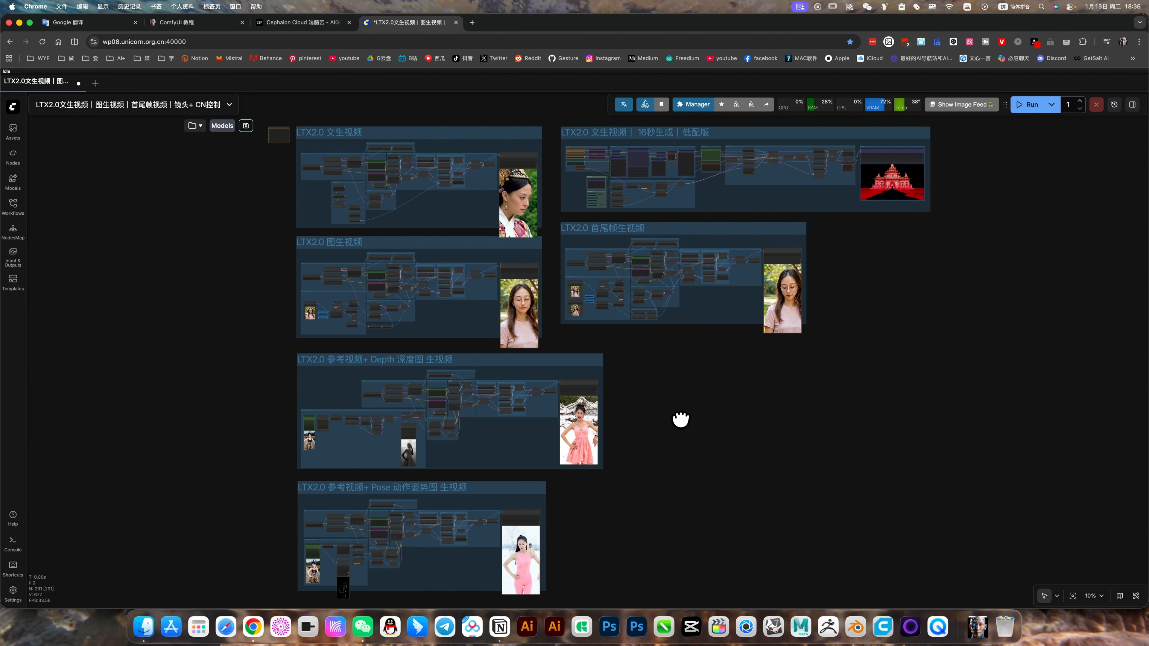
{"action": "scroll", "coordinate": [680, 419], "scroll_direction": "left", "scroll_amount": 2}
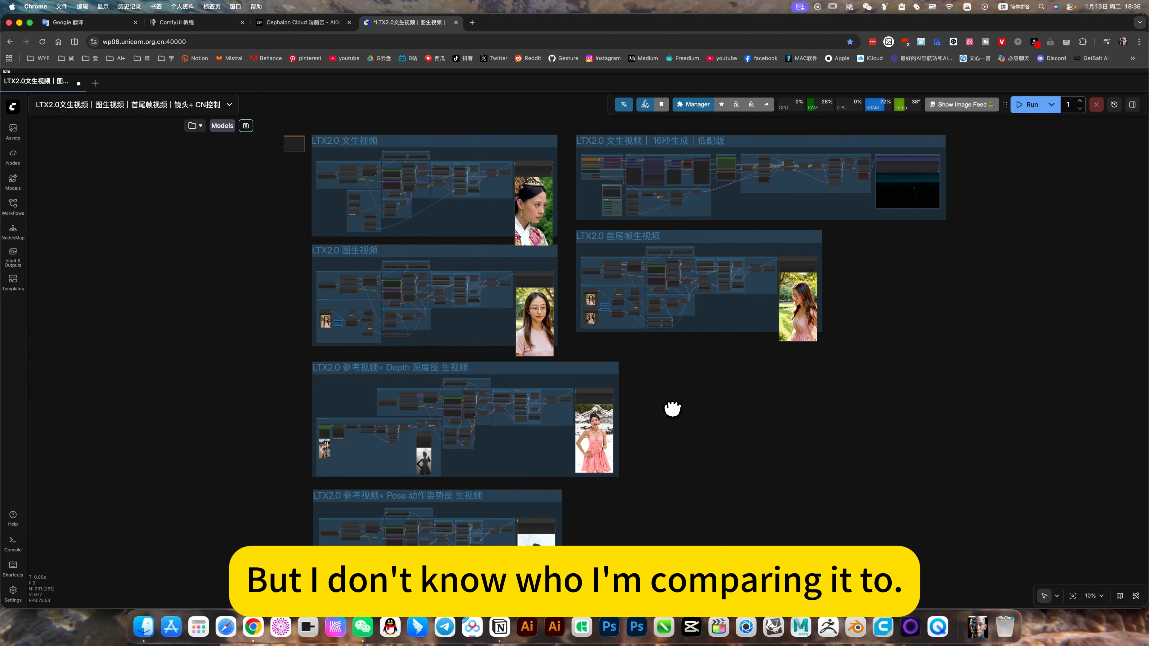
{"action": "scroll", "coordinate": [672, 409], "scroll_direction": "right", "scroll_amount": 1}
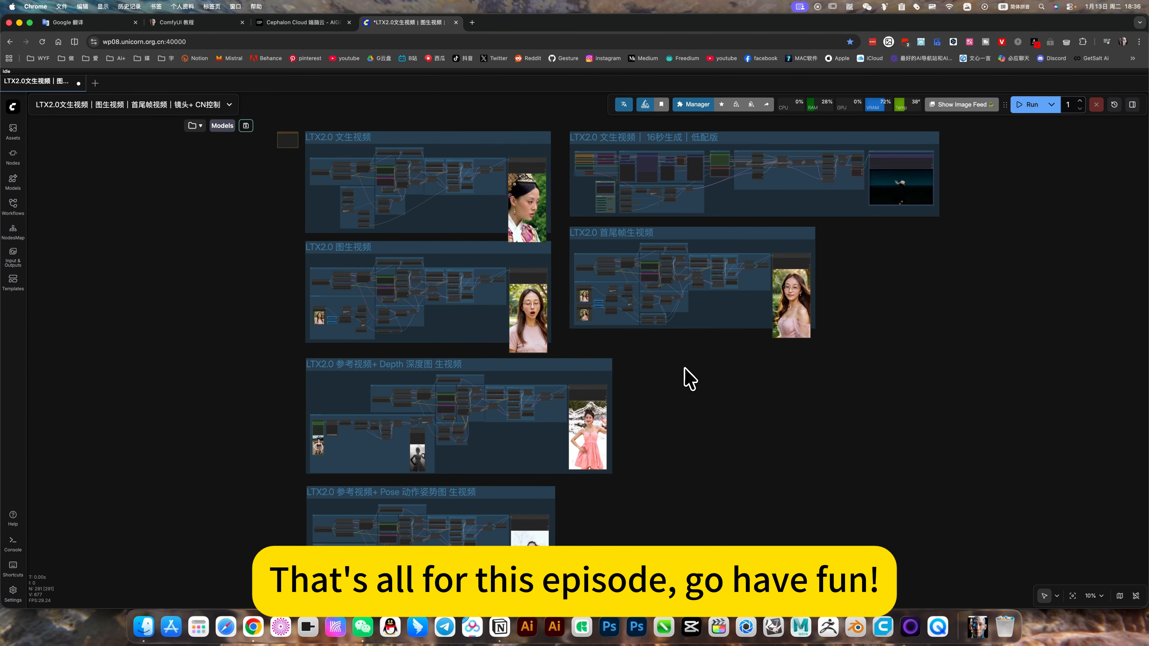